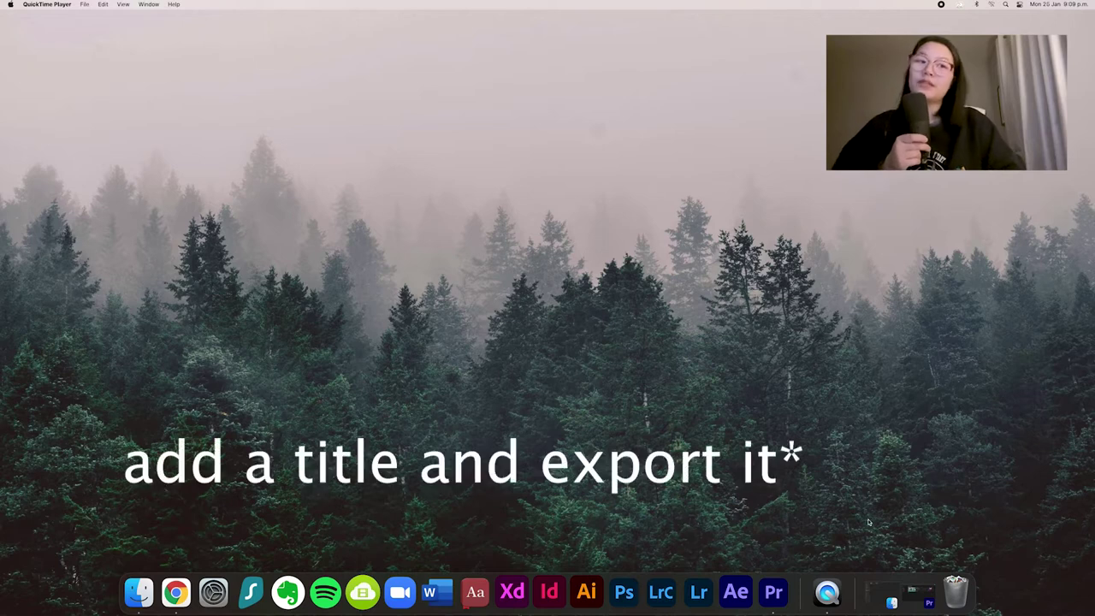
Restore the Finder window showing the Snow folder with C0022.MP4 and C0023.MP4
left_click(138, 588)
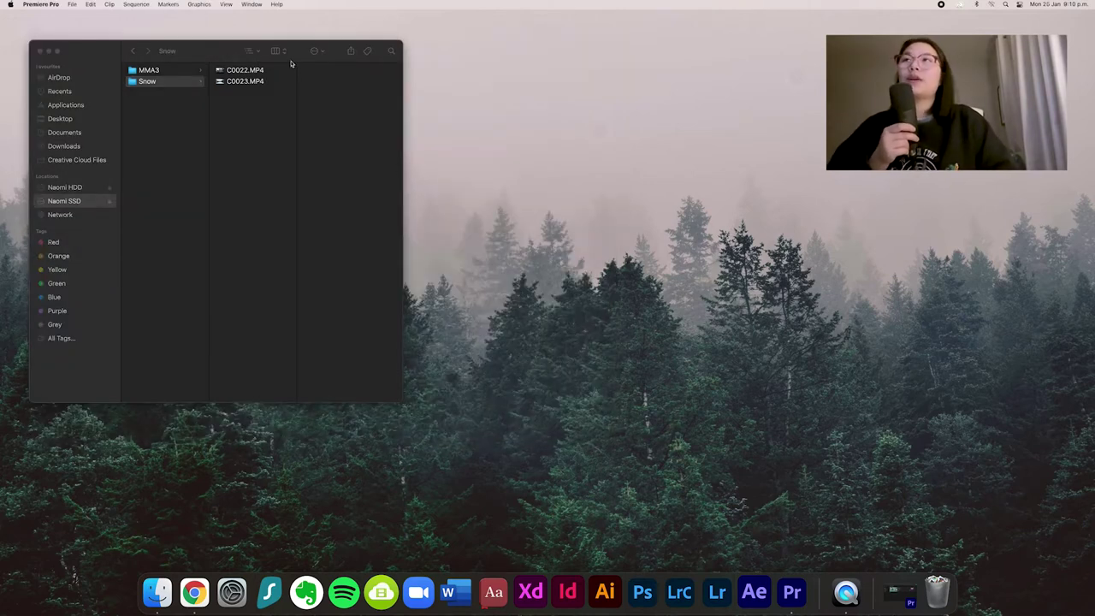
Create a new Premiere Pro project named Snow, saved as Snow.prproj in the Snow folder
left_click(898, 592)
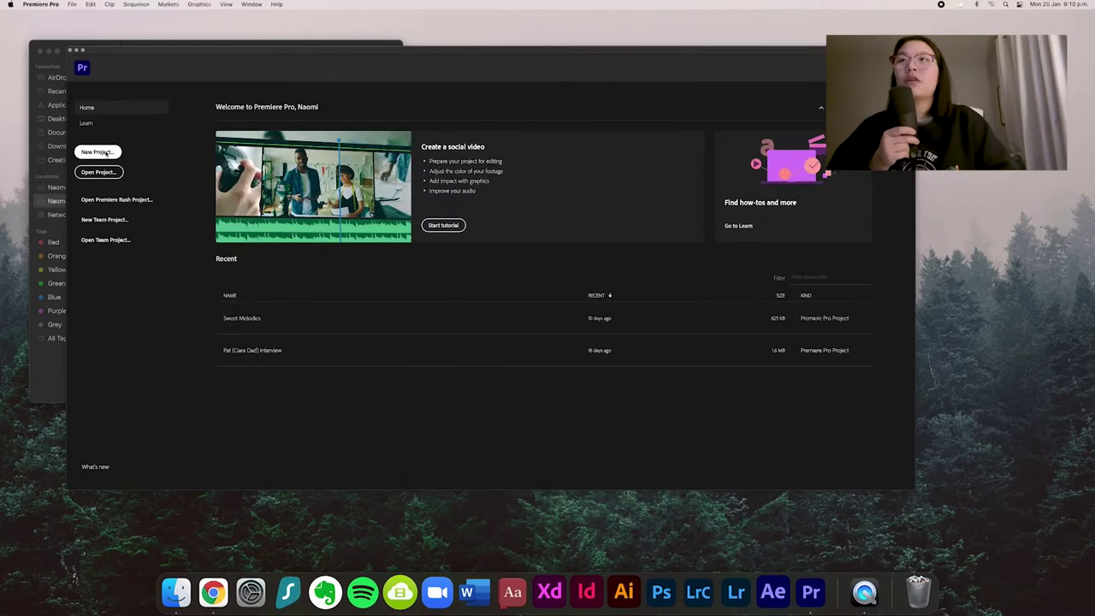
left_click(104, 152)
key("BackSpace")
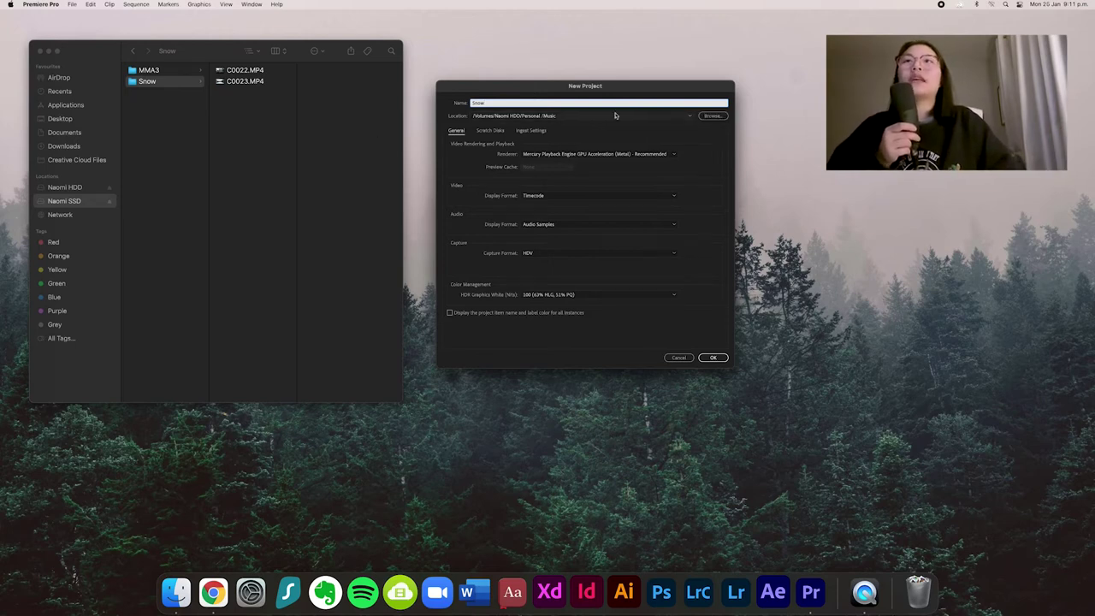
left_click(717, 116)
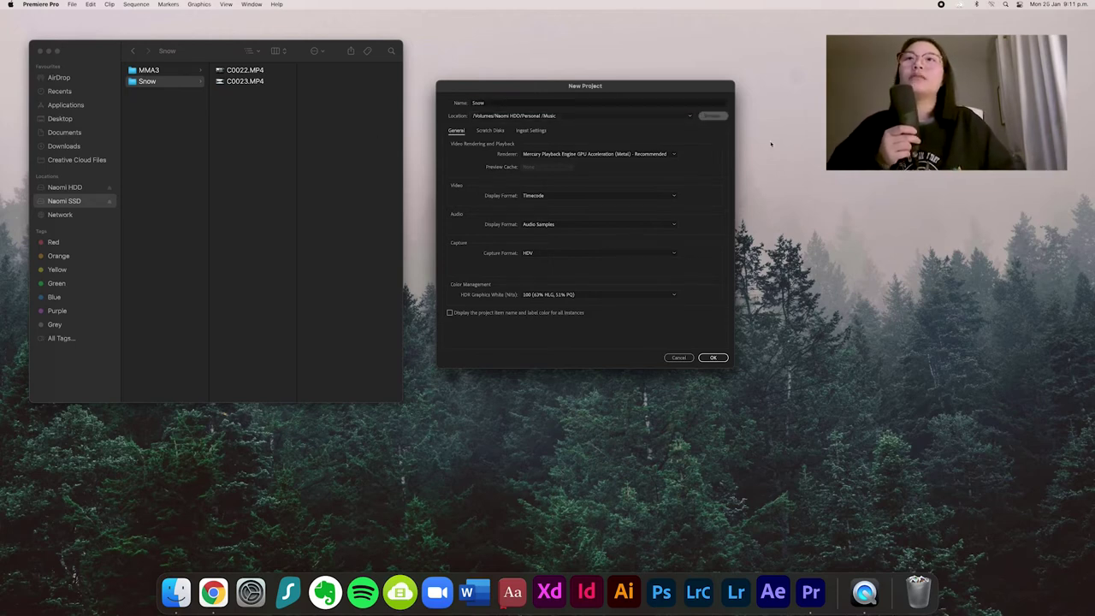
scroll(675, 200, "down", 3)
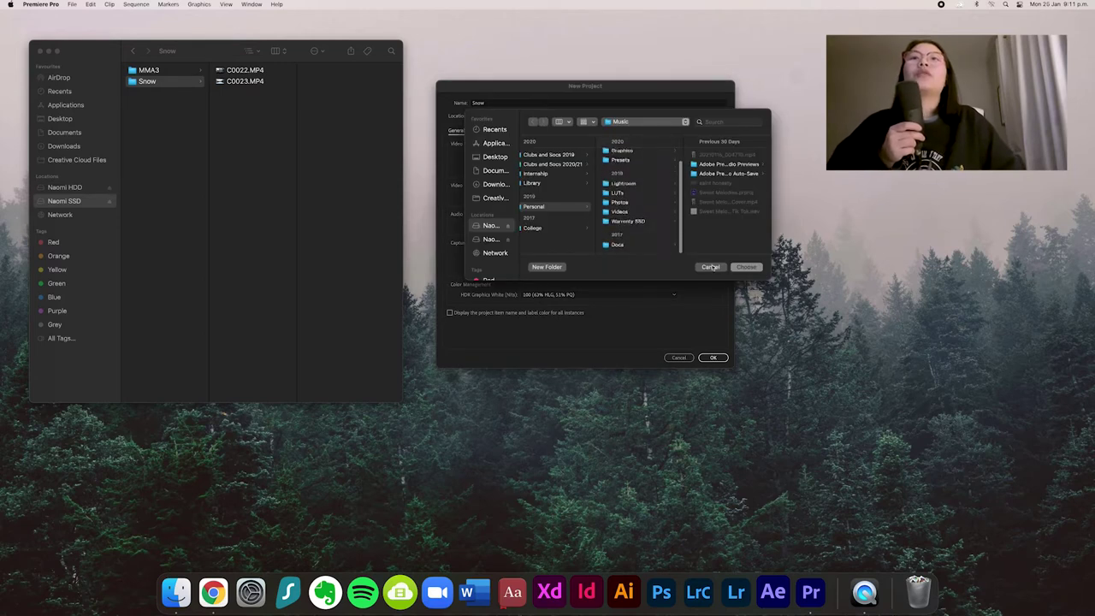
left_click(491, 240)
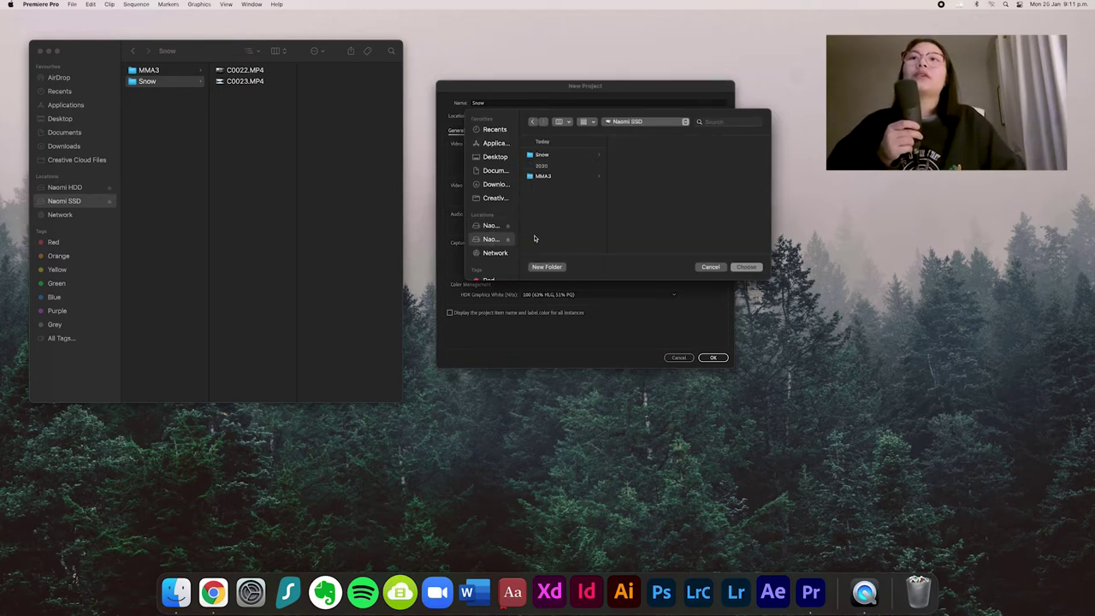
left_click(544, 157)
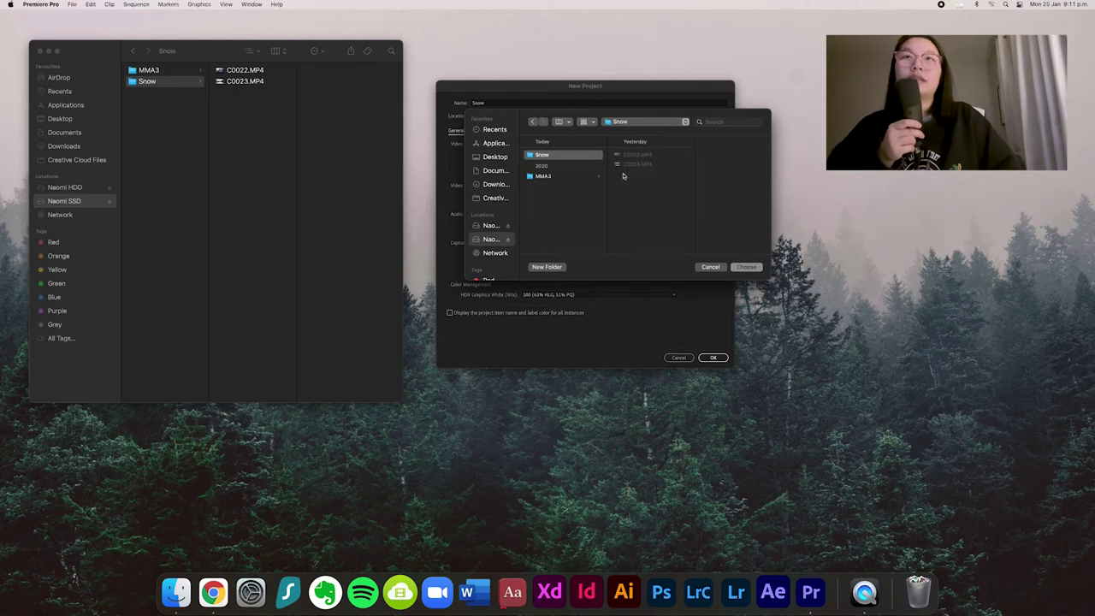
left_click(747, 267)
left_click(718, 358)
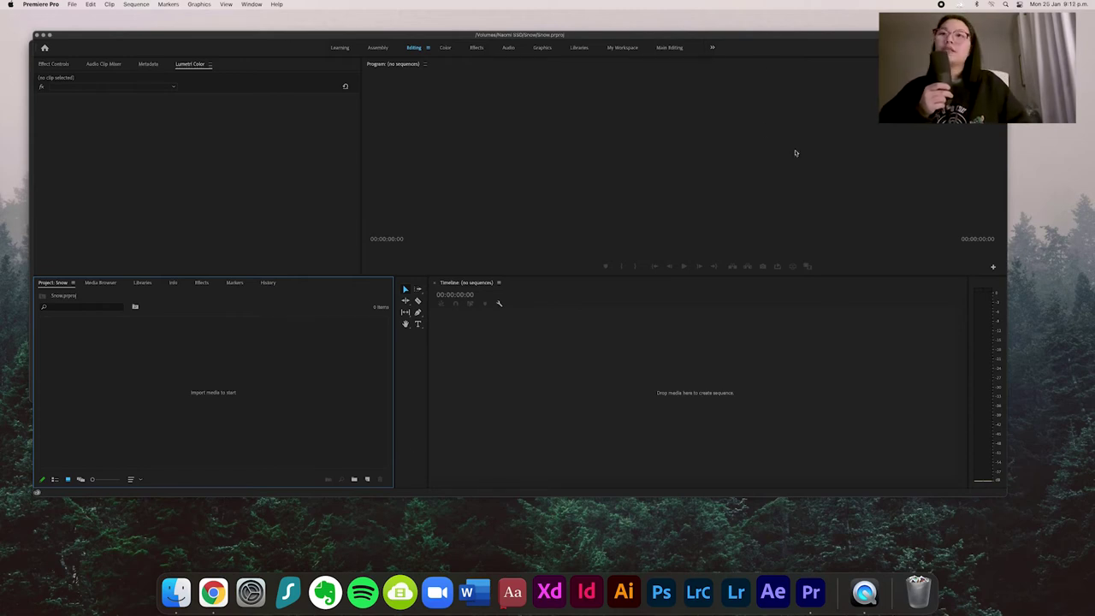
Drag C0022.MP4 and C0023.MP4 from the Finder Snow folder into the Project panel
left_click(176, 592)
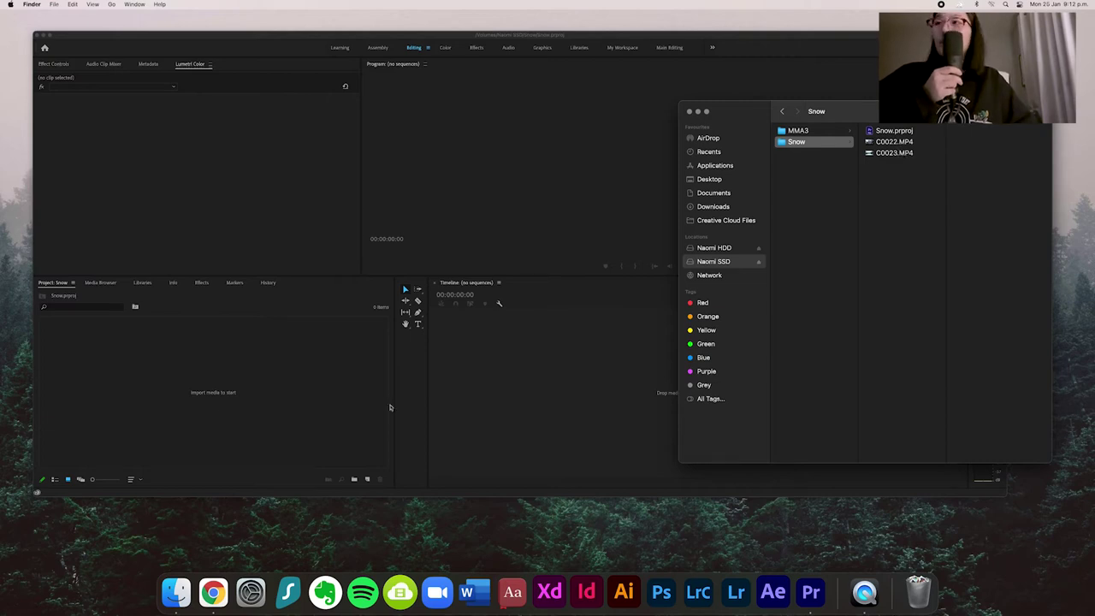
left_click_drag(888, 169, 267, 398)
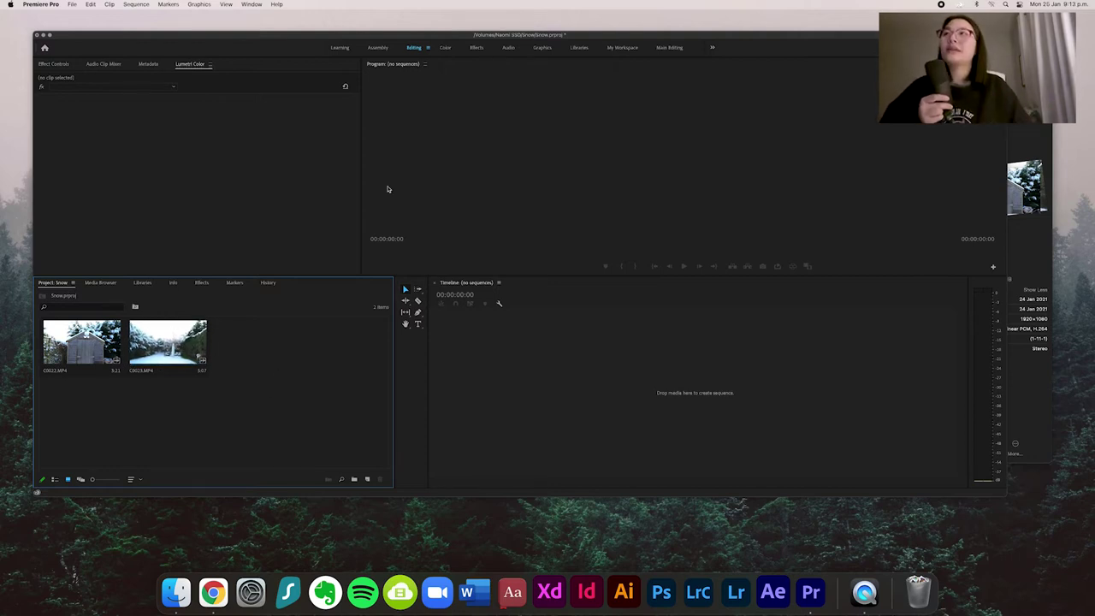
Create a 1920×1080 sequence at 25.00 fps named Snow Day via File > New > Sequence
left_click(73, 4)
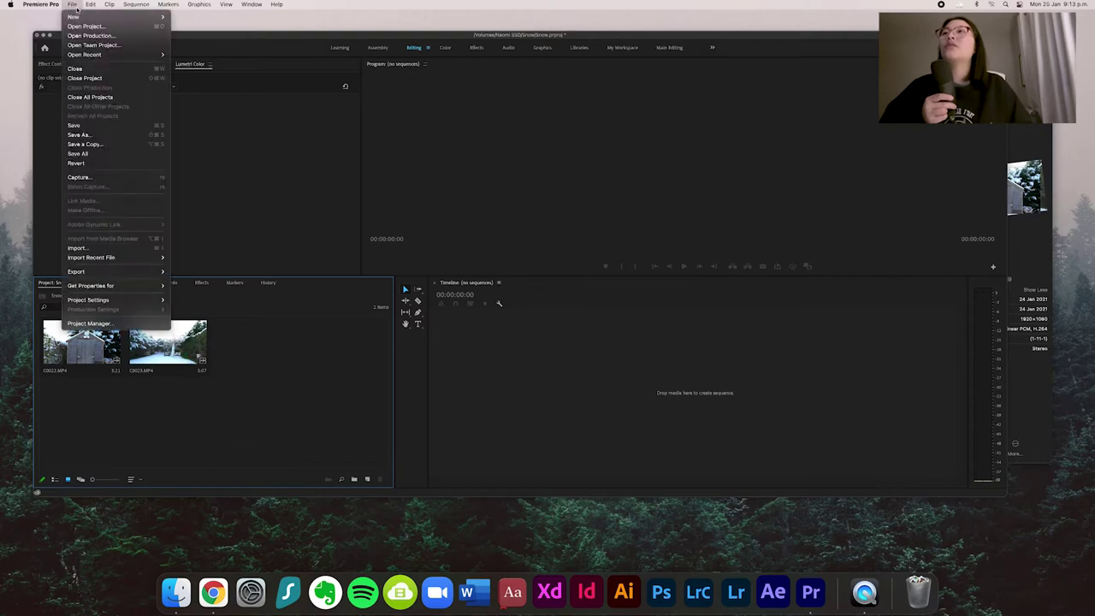
mouse_move(122, 19)
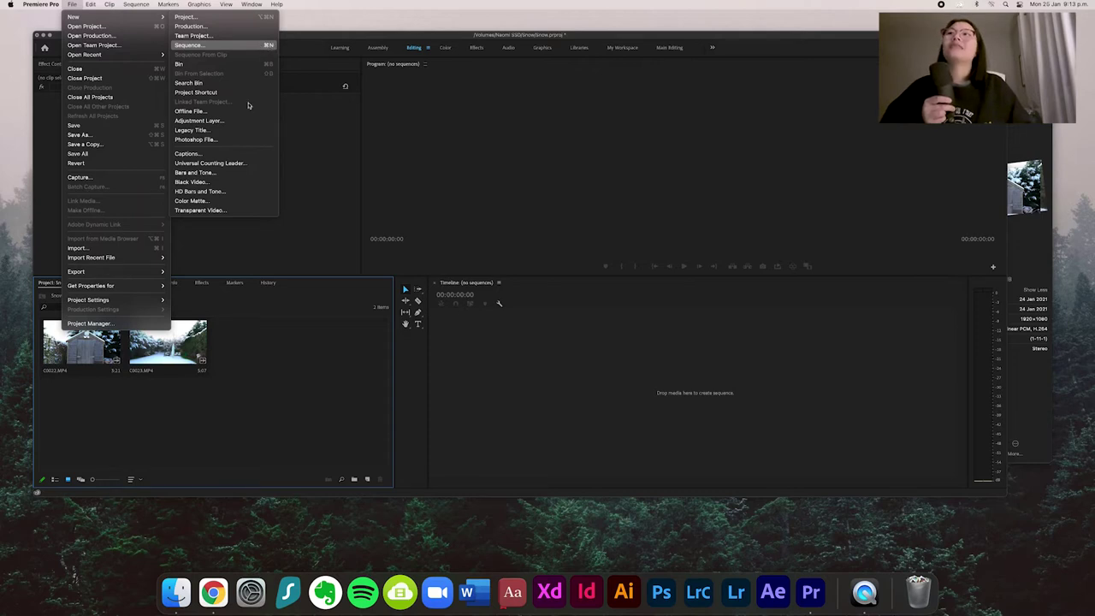
left_click(265, 44)
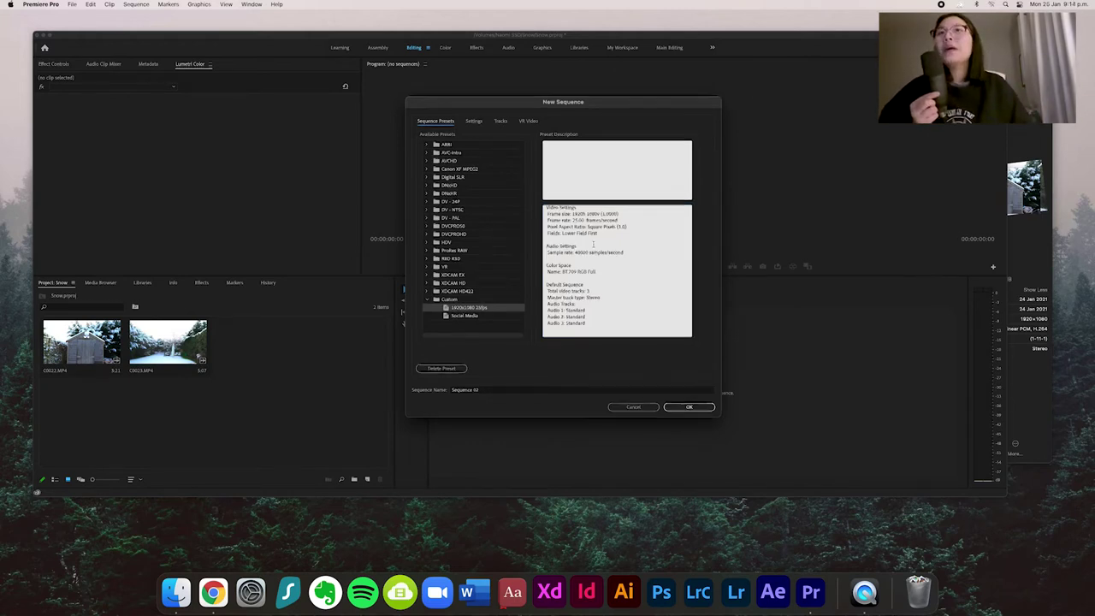
left_click(474, 120)
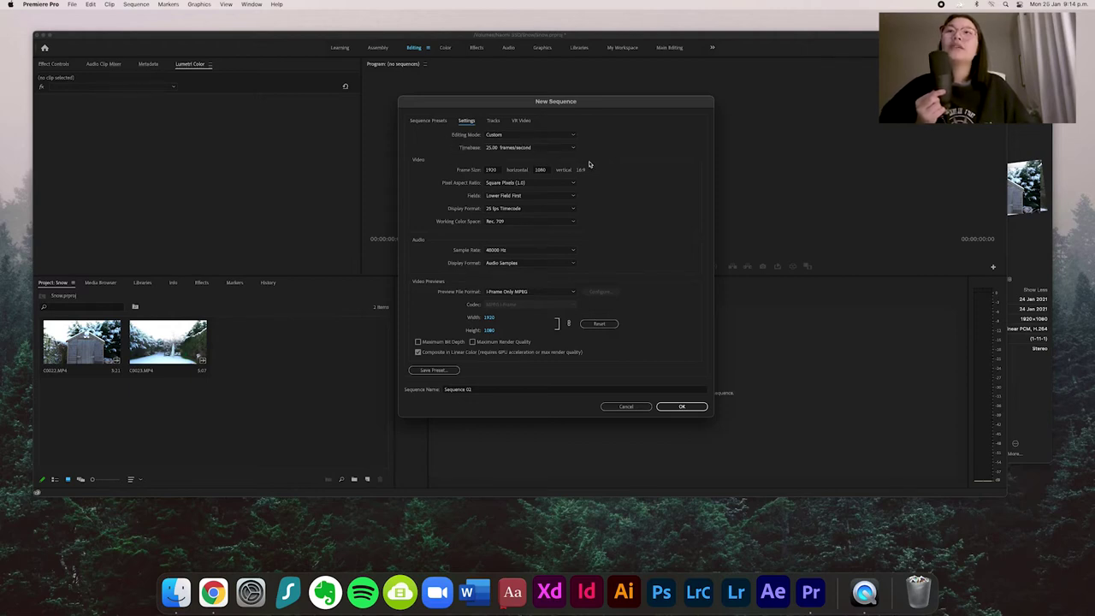
left_click(493, 151)
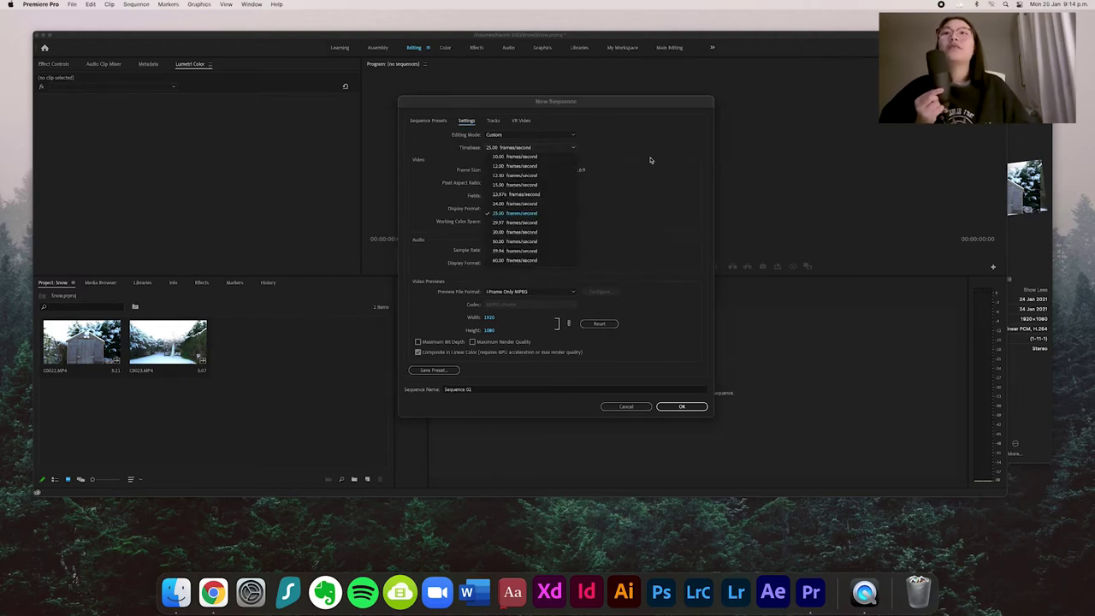
left_click(548, 219)
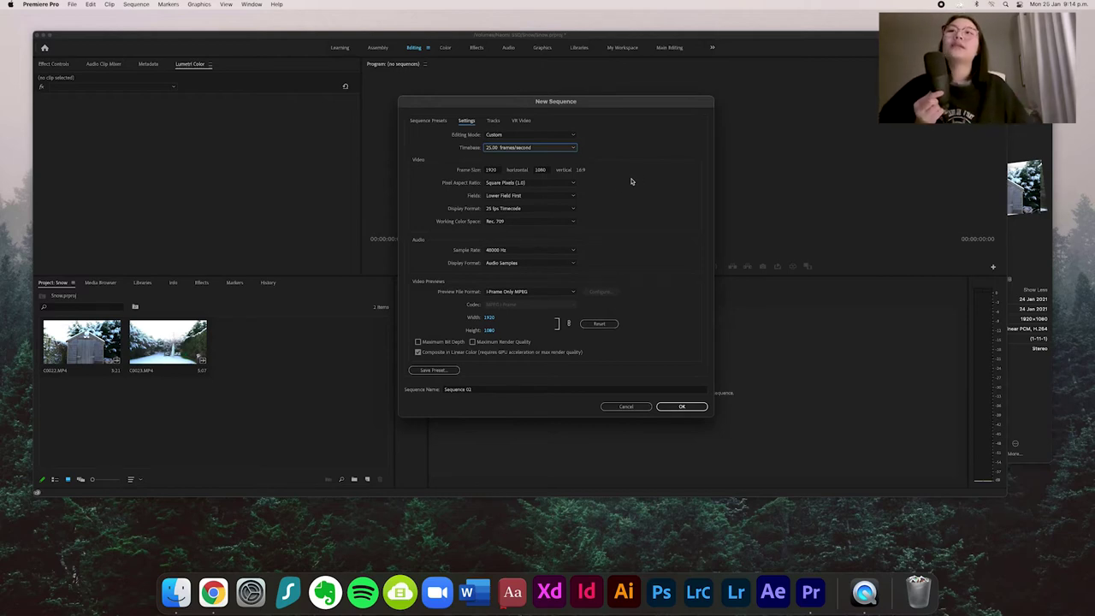
left_click(515, 170)
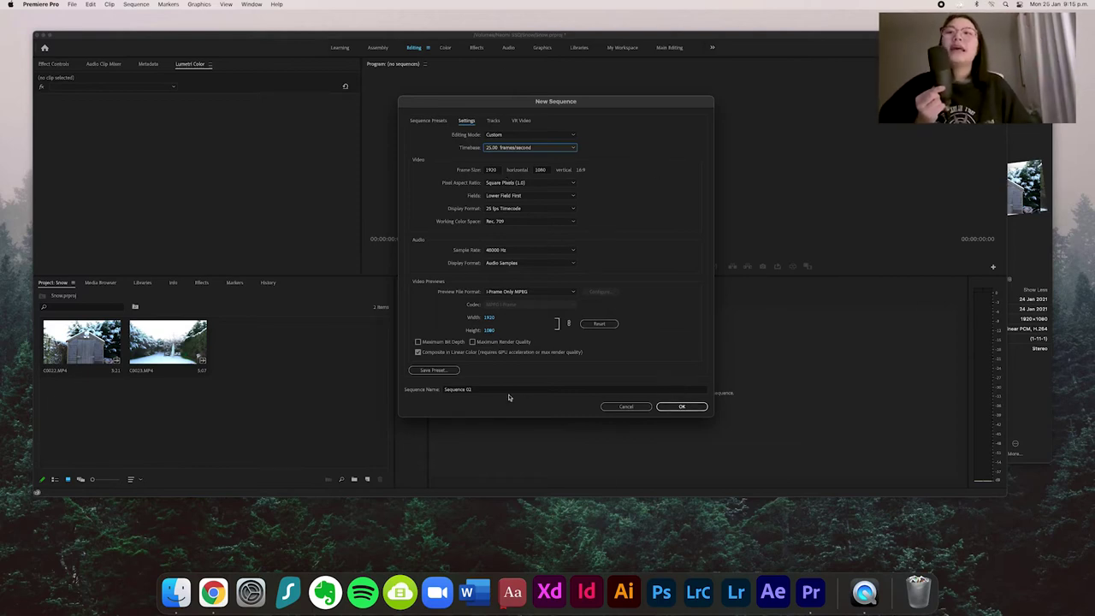
left_click_drag(486, 393, 399, 384)
key("BackSpace")
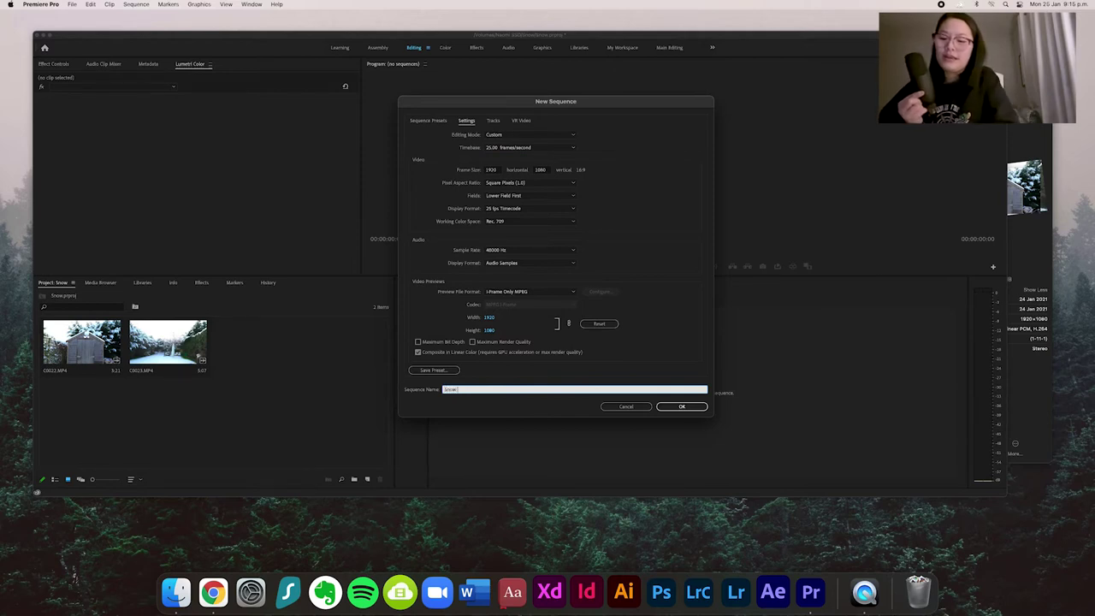
left_click(687, 408)
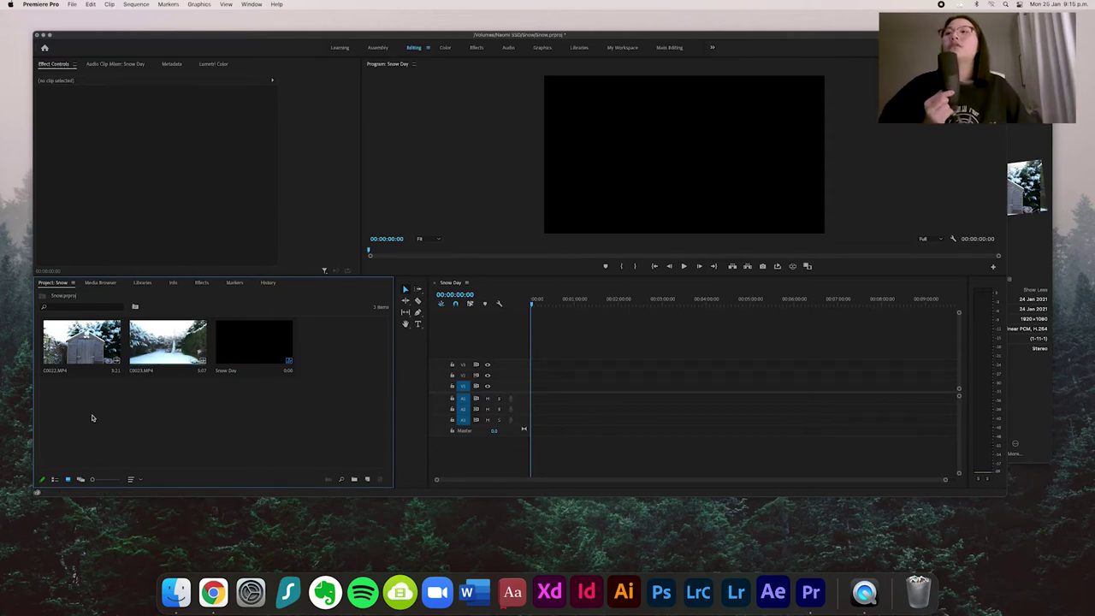
Drag both clips onto the Snow Day timeline, keeping the existing sequence settings
left_click_drag(190, 408, 110, 369)
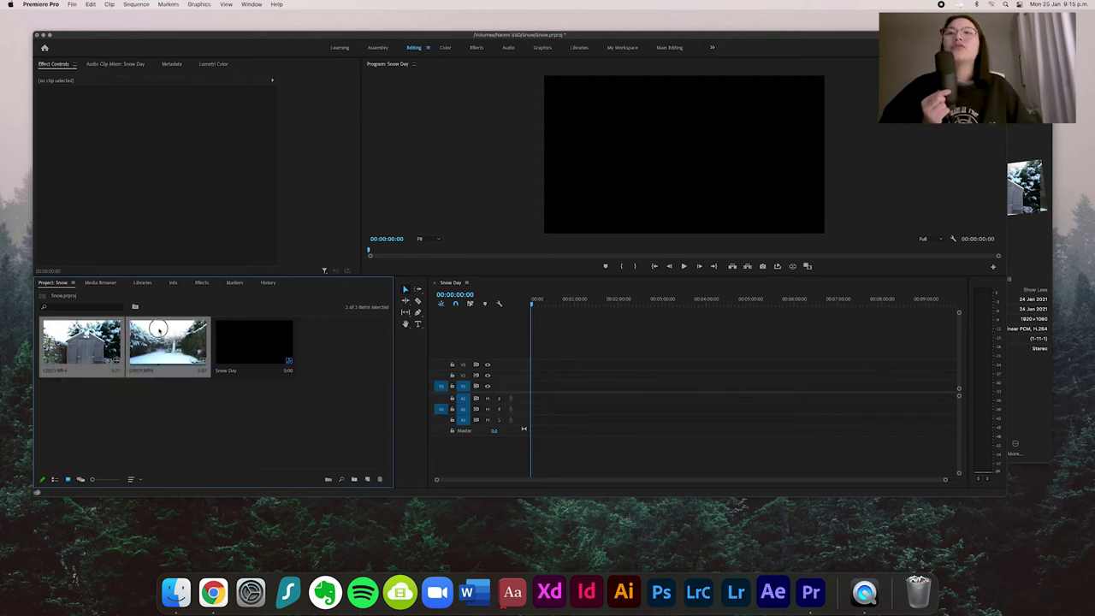
left_click_drag(486, 374, 532, 390)
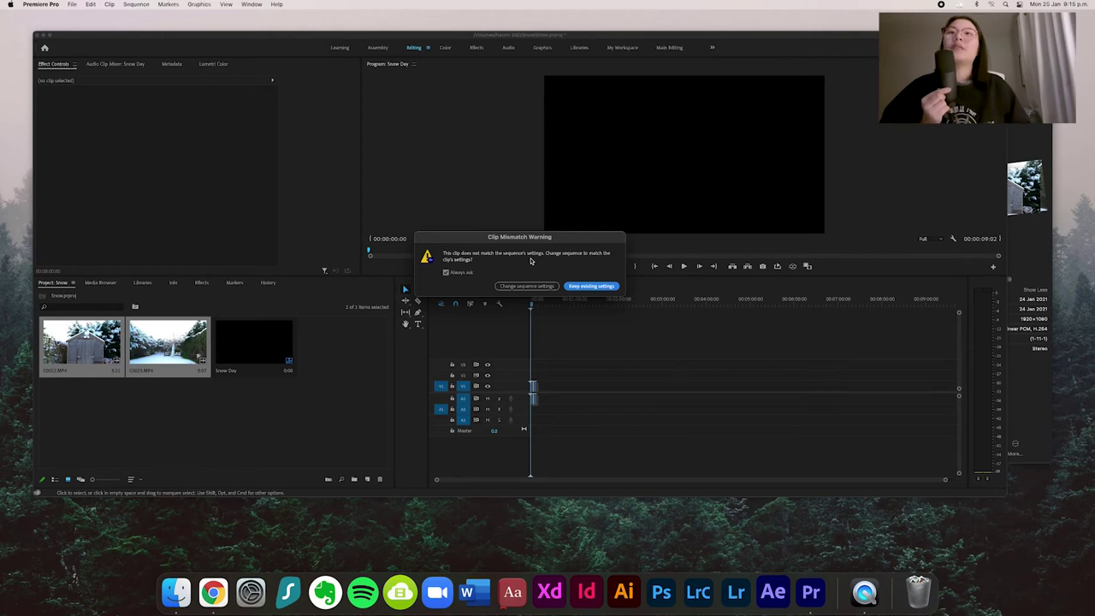
left_click(591, 287)
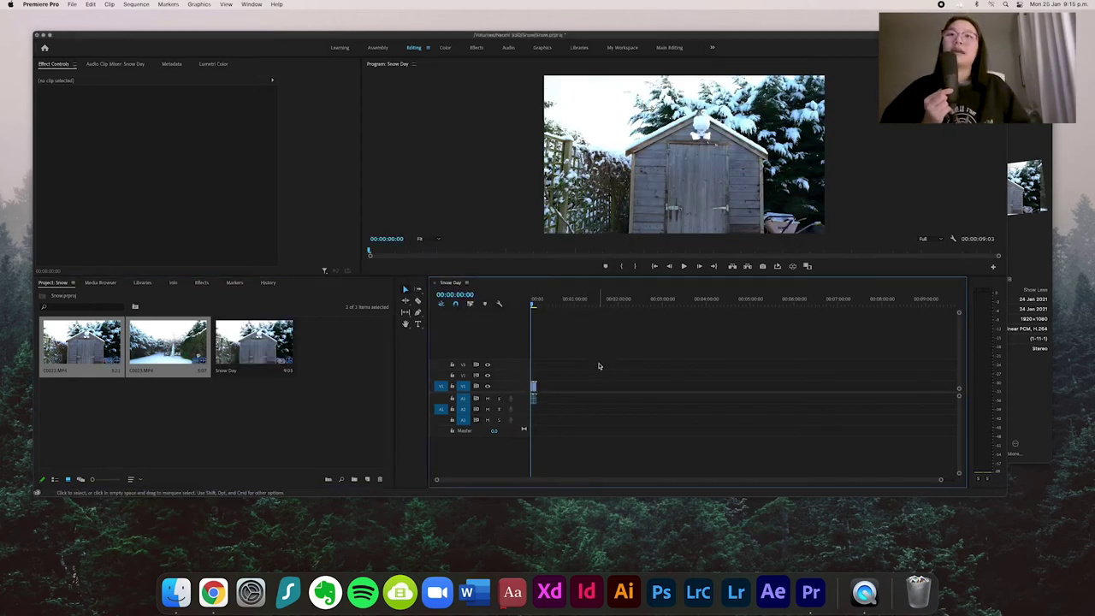
scroll(599, 366, "up", 5)
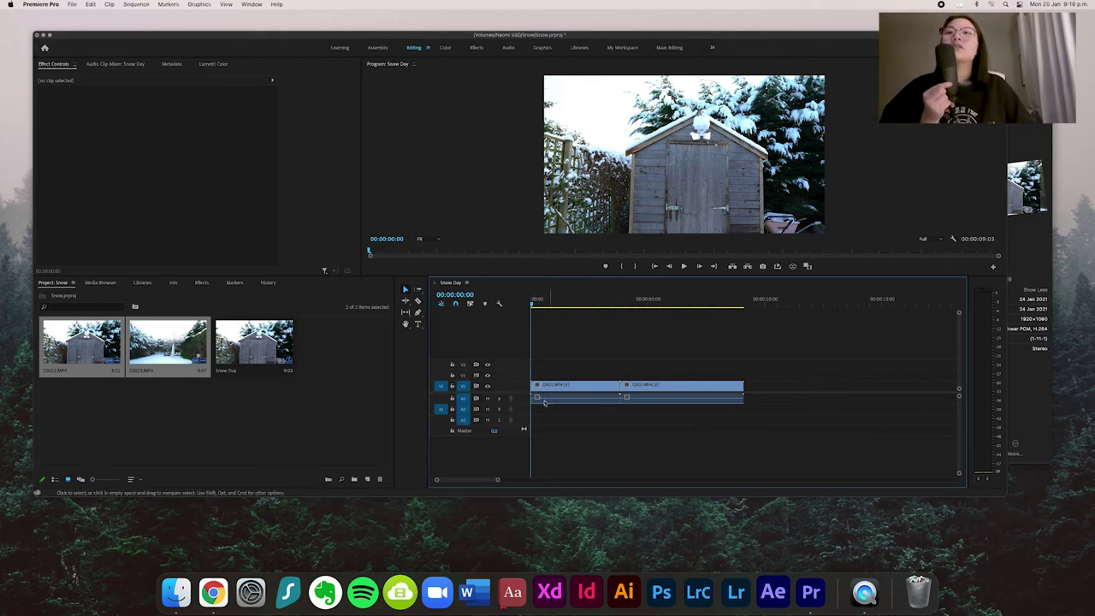
left_click(488, 399)
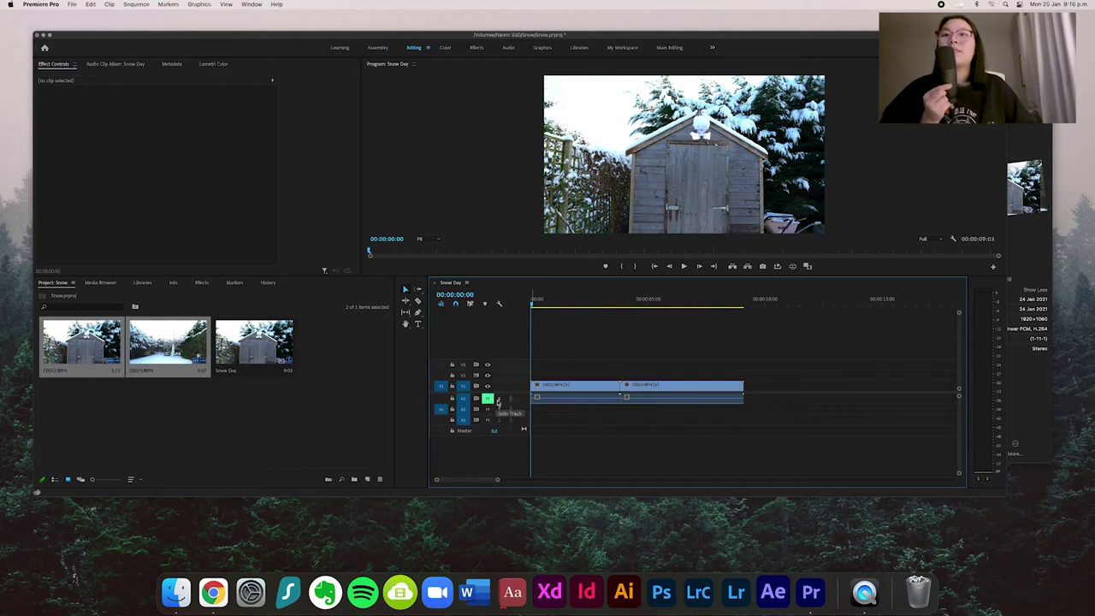
left_click(488, 399)
left_click(499, 399)
left_click(498, 400)
left_click(499, 399)
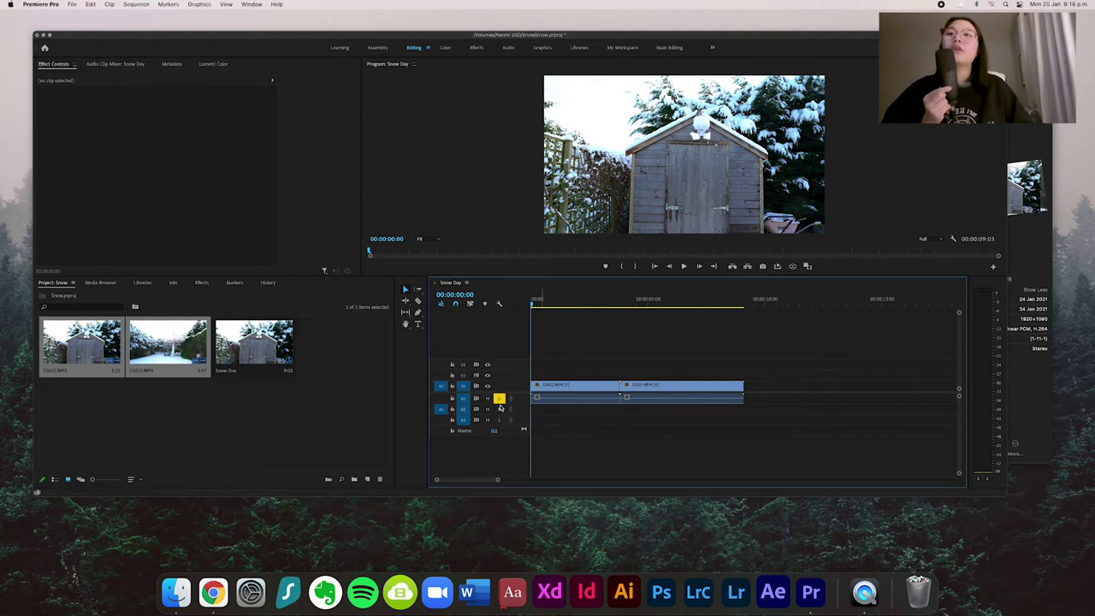
left_click(498, 398)
left_click(487, 398)
left_click(487, 408)
left_click(487, 420)
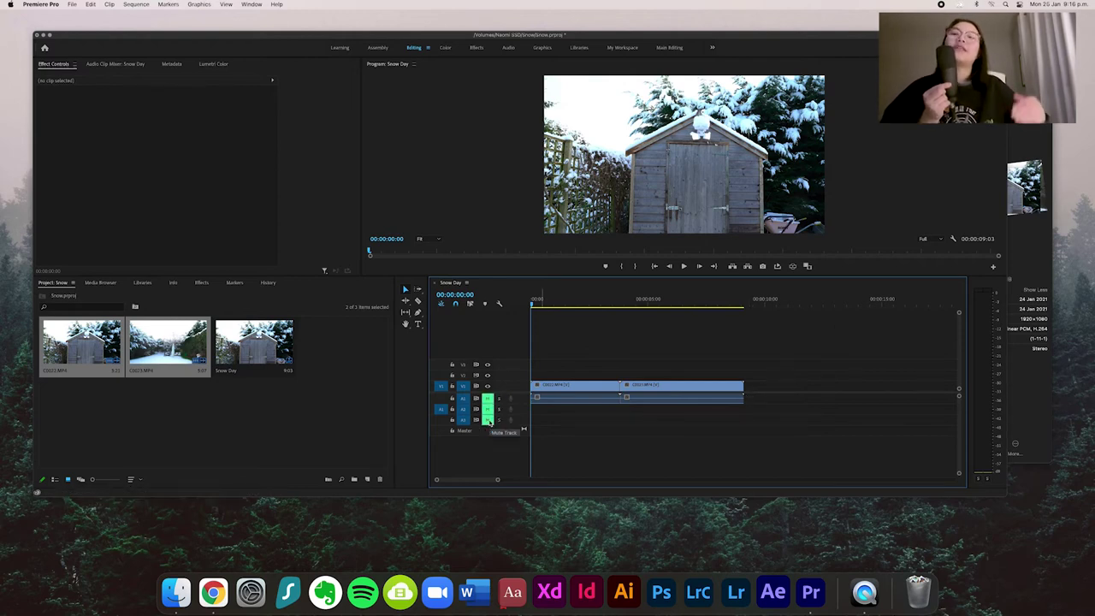
left_click(487, 420)
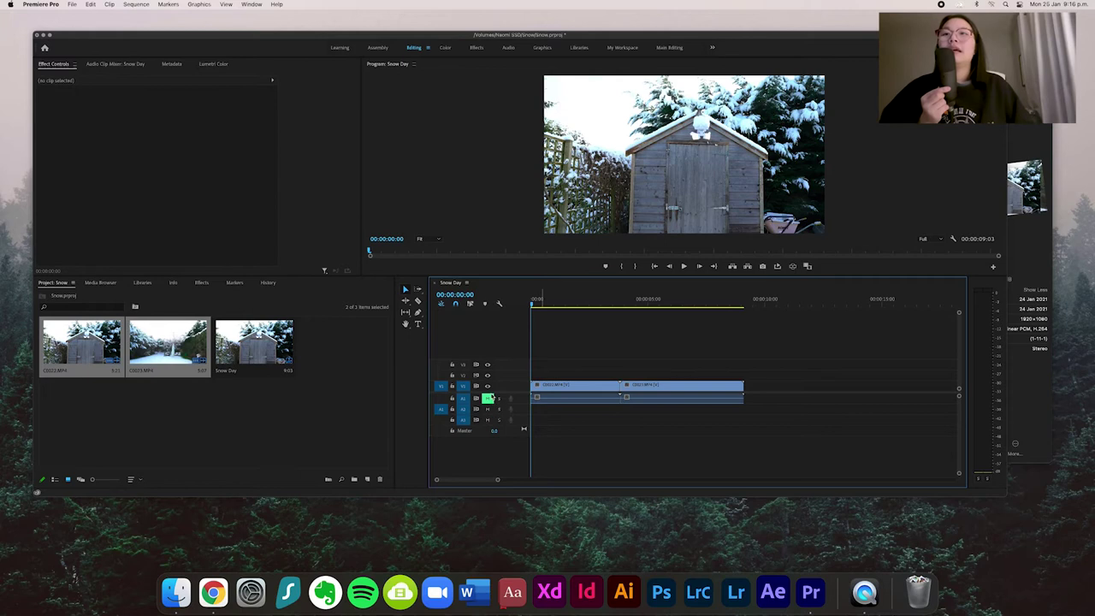
left_click(488, 398)
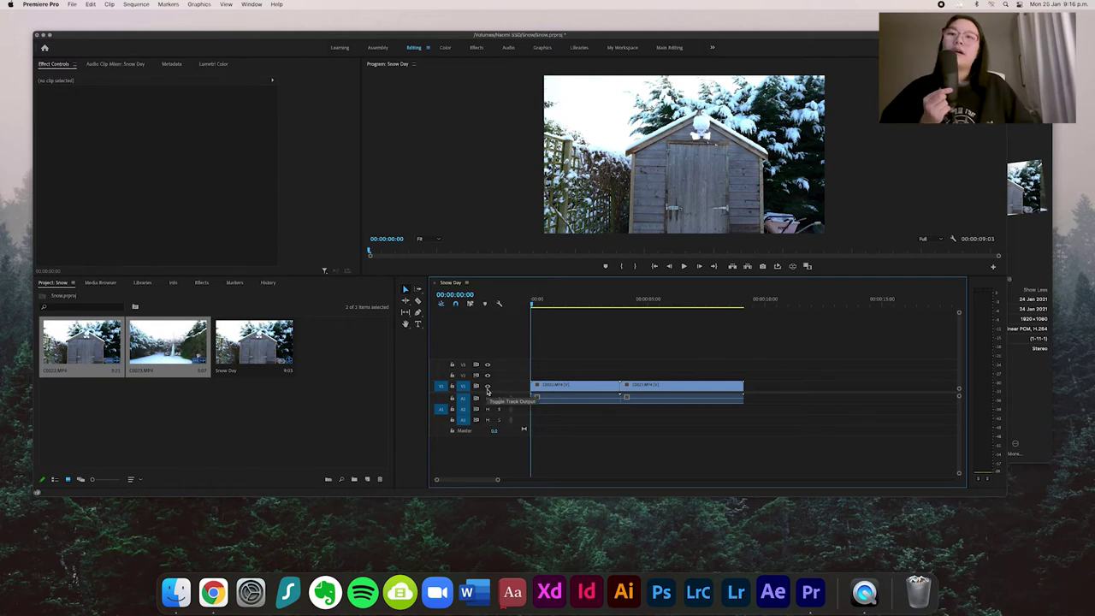
left_click(488, 387)
left_click(488, 386)
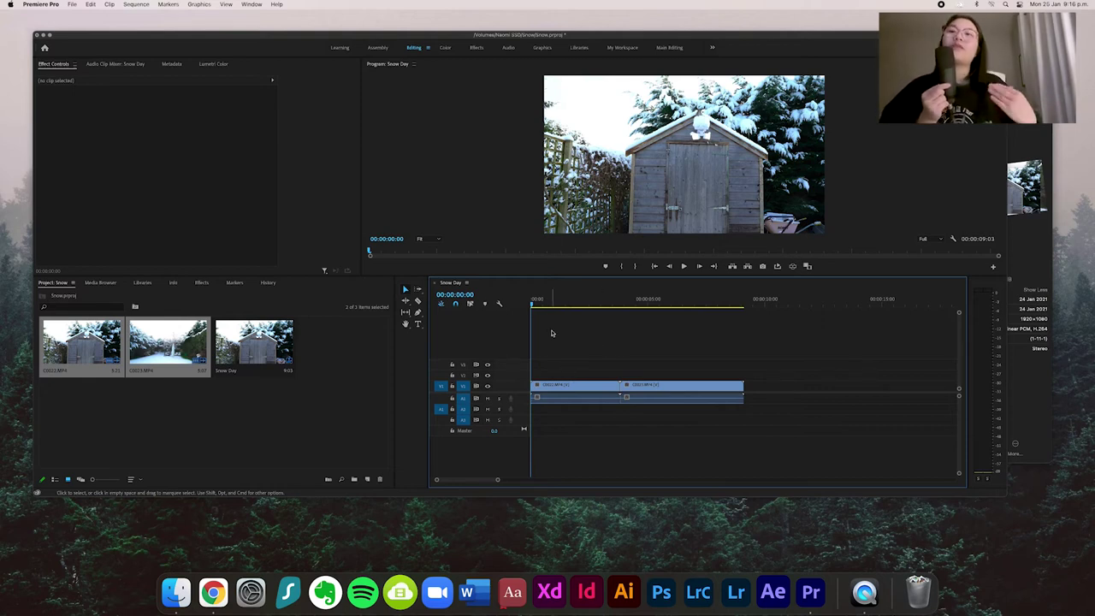
Place Dip to Black at the start of C0022.MP4 and preview the fade up from black
key("d")
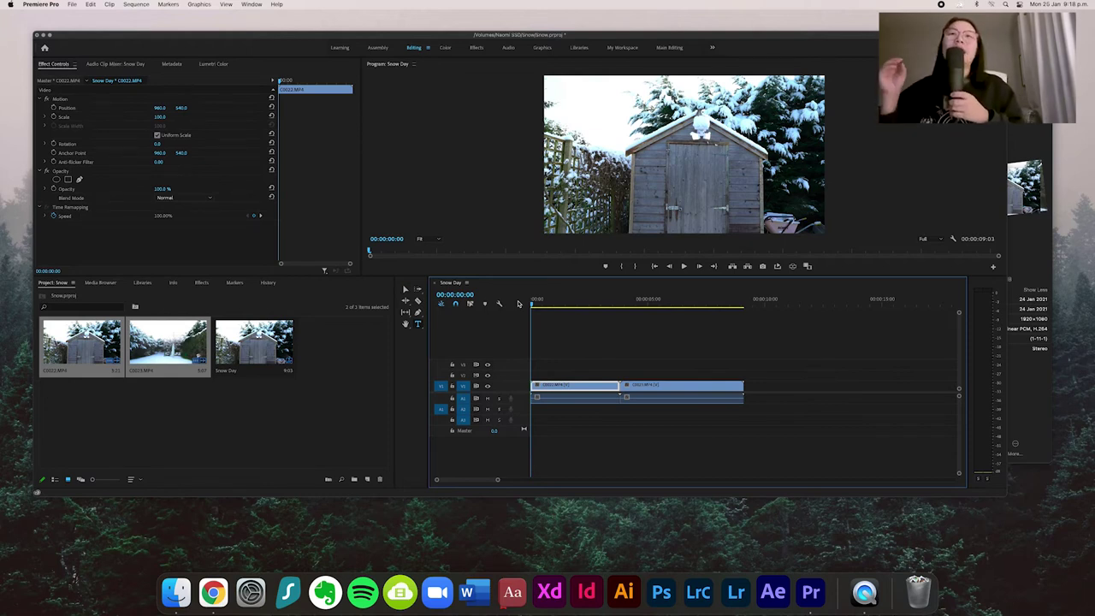
left_click(177, 389)
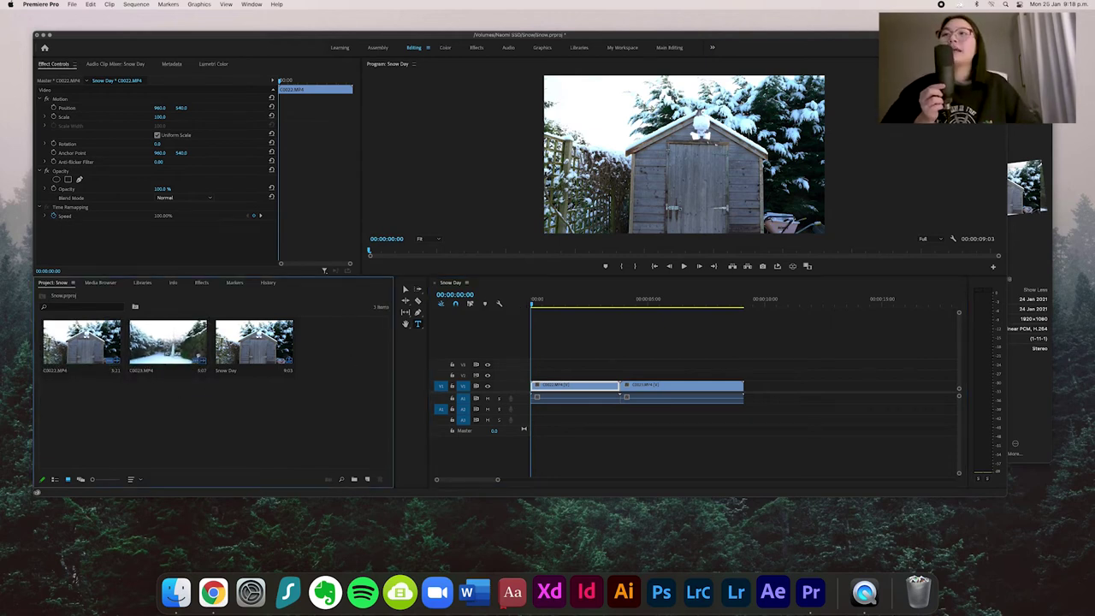
left_click(201, 283)
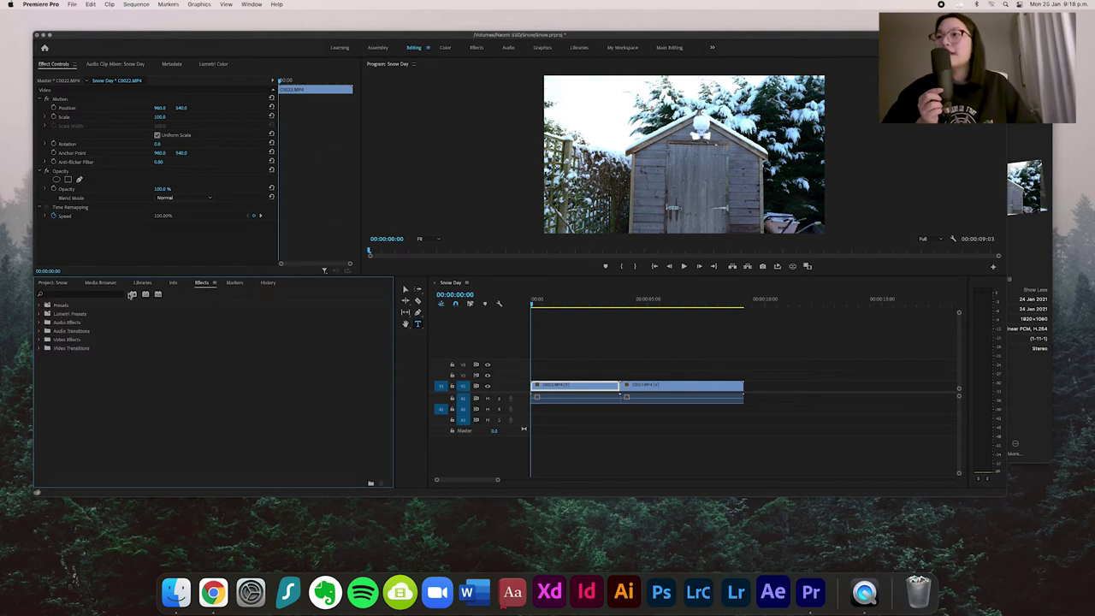
left_click(69, 296)
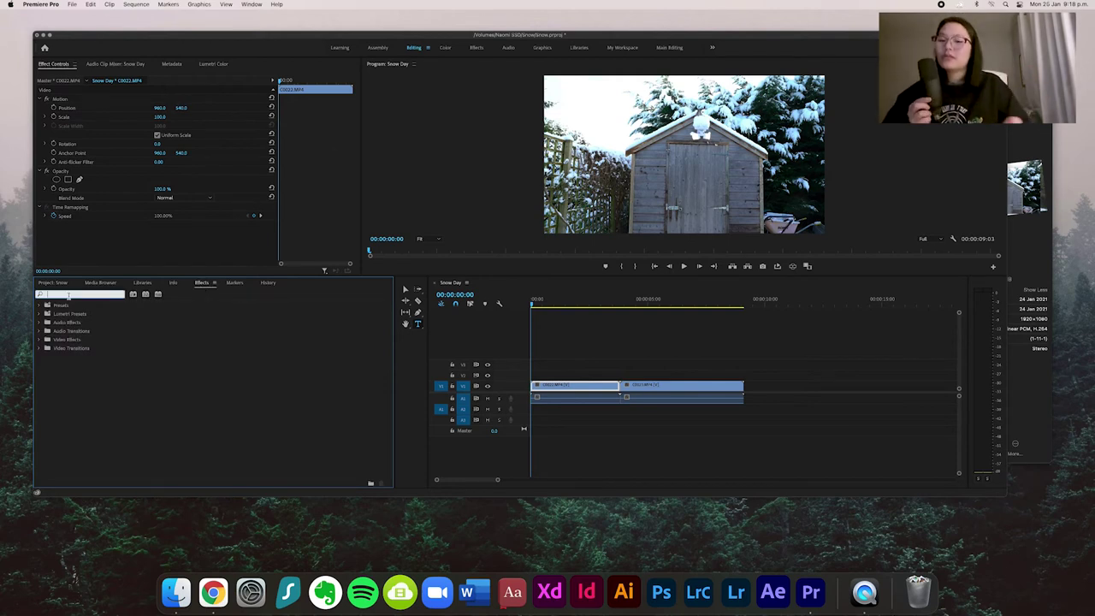
type("dip")
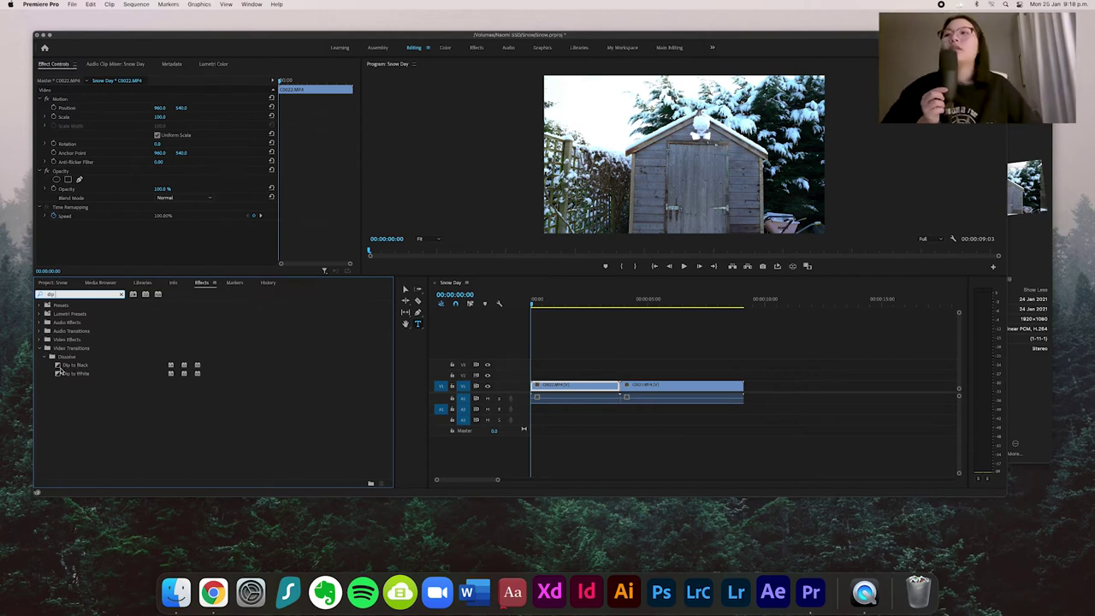
left_click(59, 366)
left_click_drag(58, 367, 536, 393)
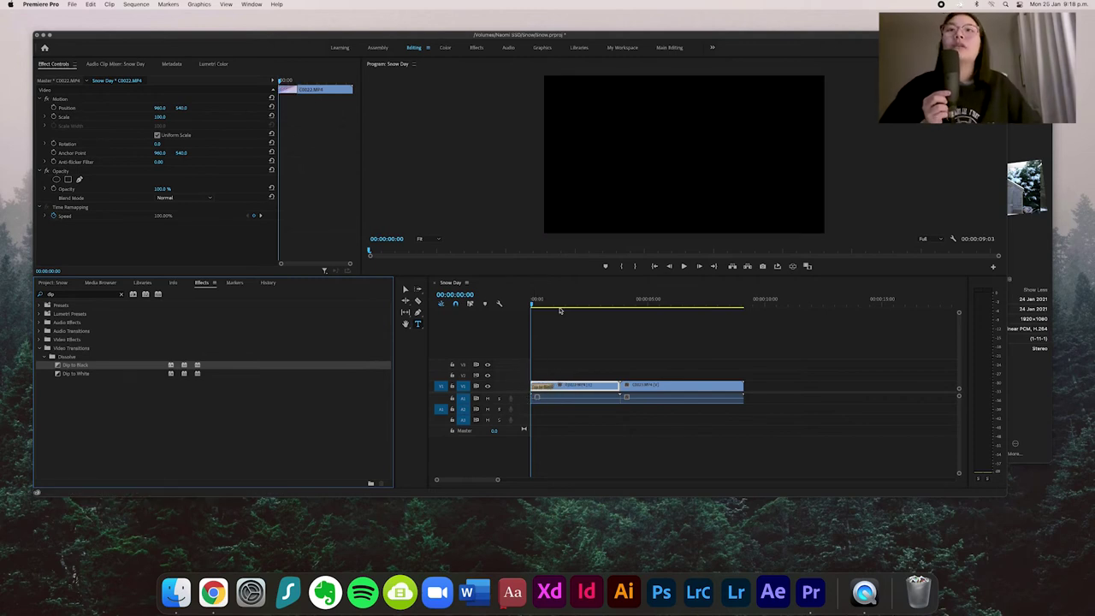
key("space")
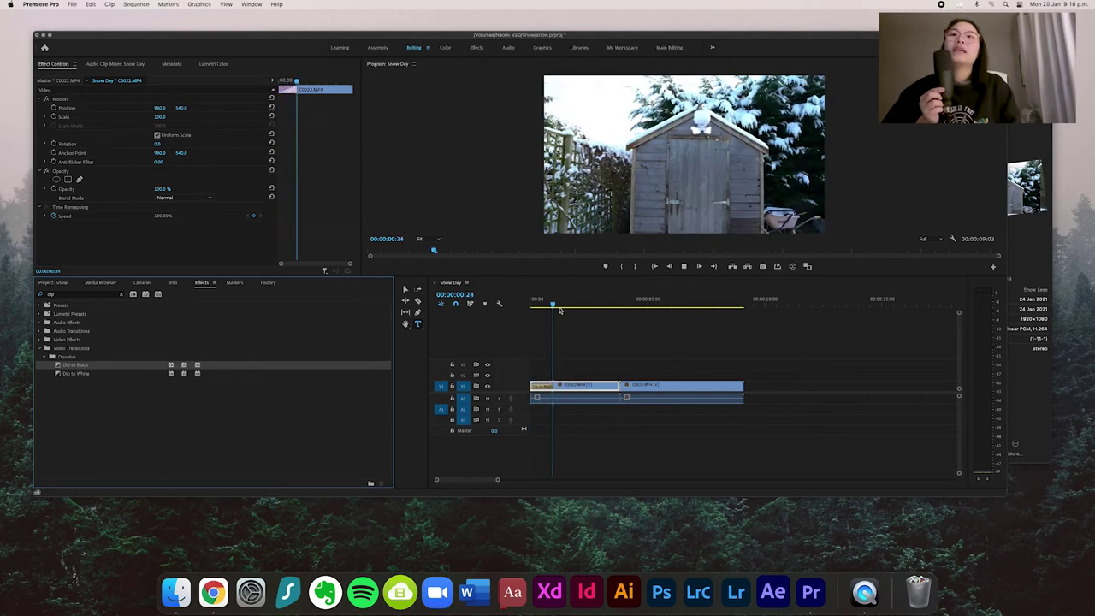
key("space")
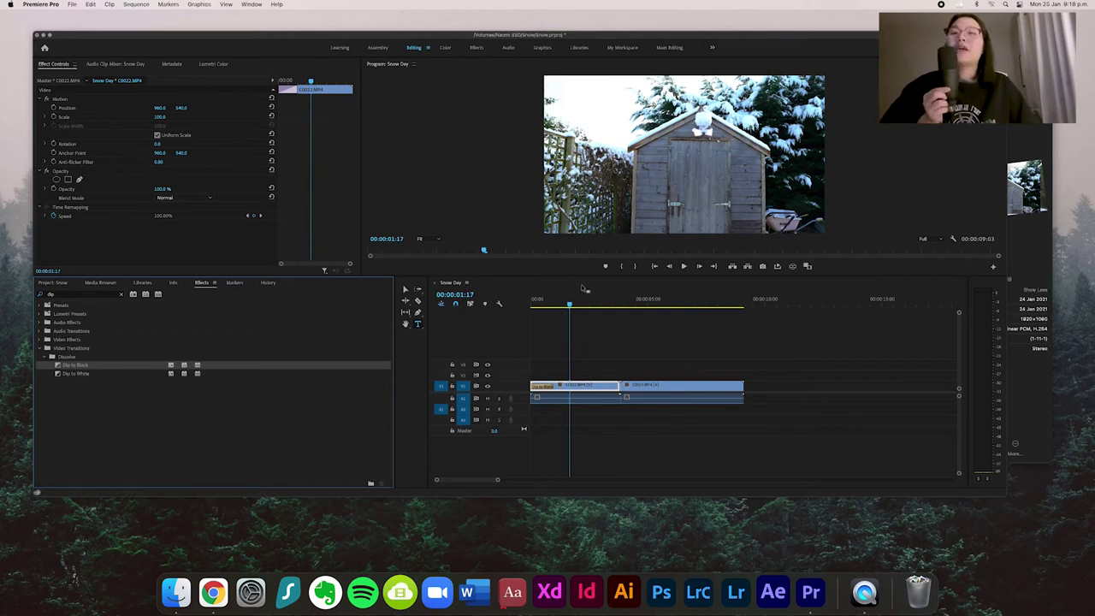
Draw a text box over the shed shot, adjust its font size, and type 'Snow'
left_click(676, 358)
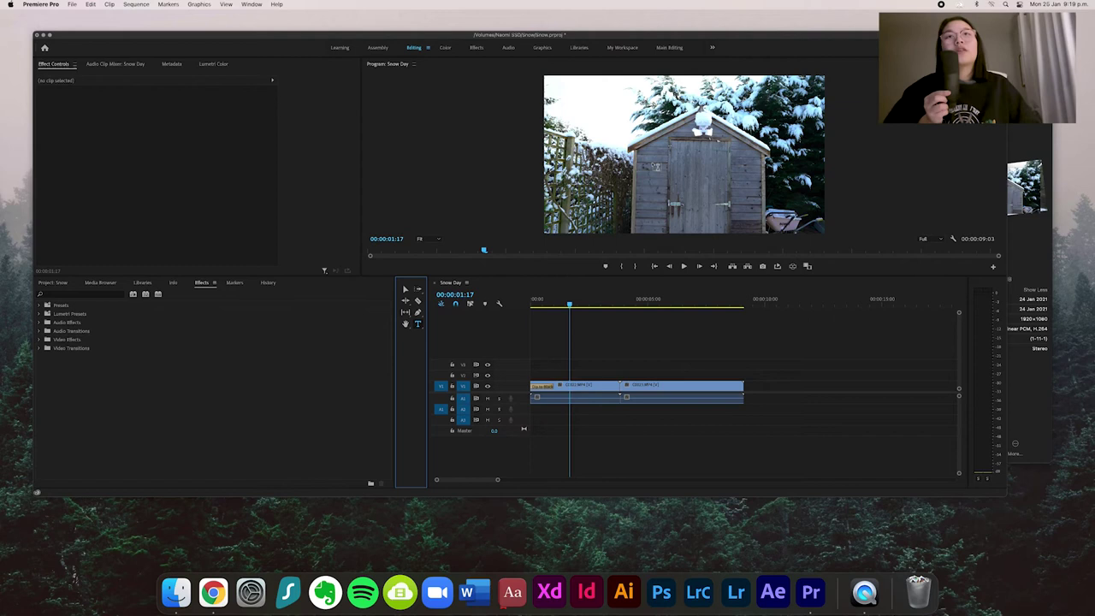
left_click(655, 164)
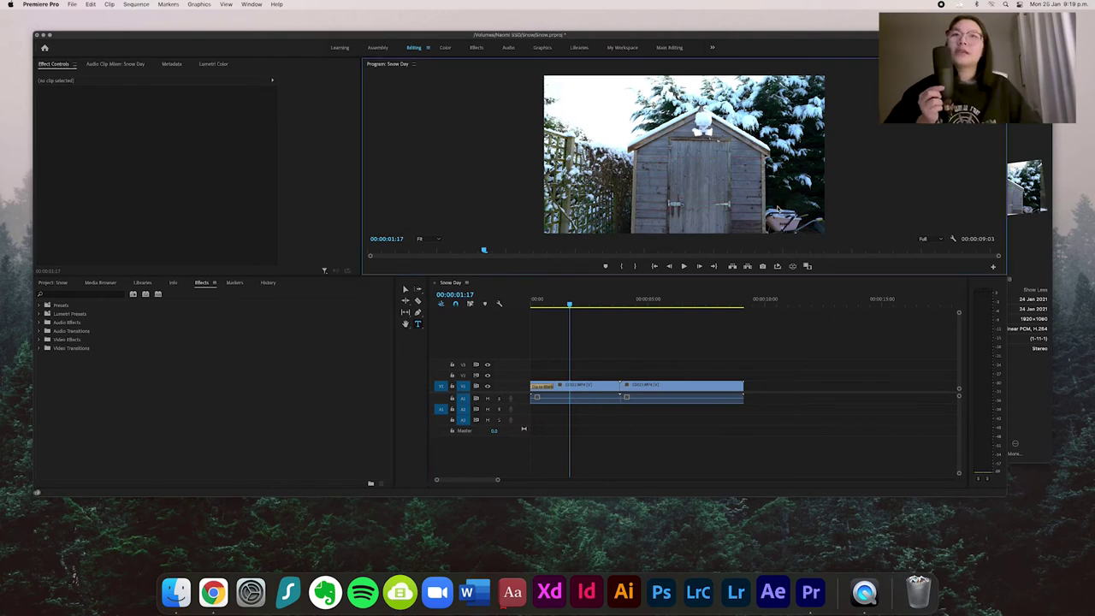
left_click_drag(777, 209, 775, 209)
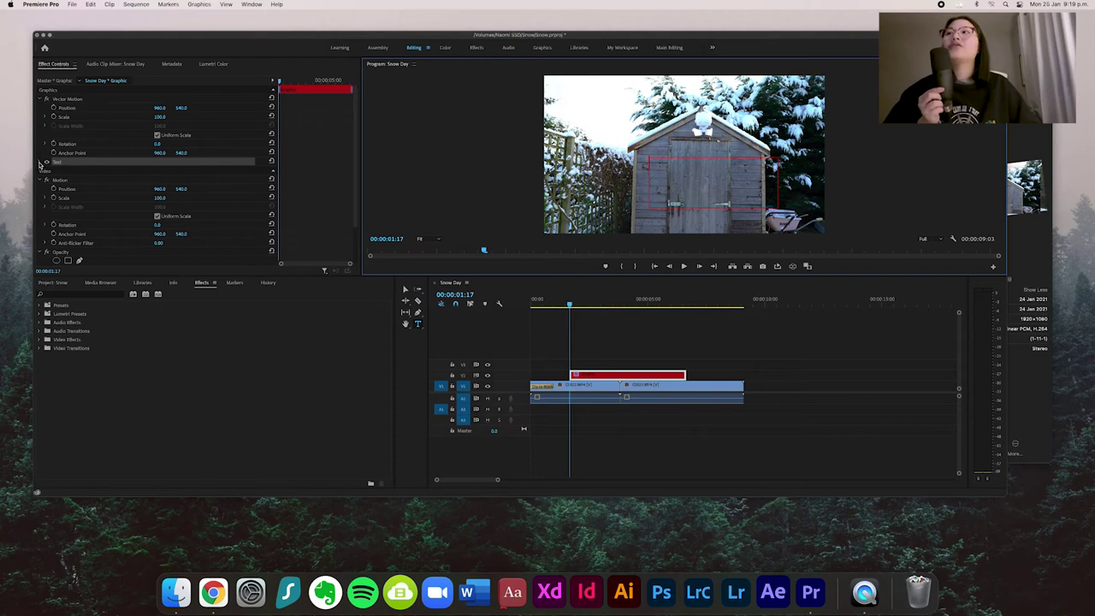
left_click(39, 162)
scroll(150, 185, "down", 3)
left_click_drag(170, 135, 181, 137)
left_click(368, 270)
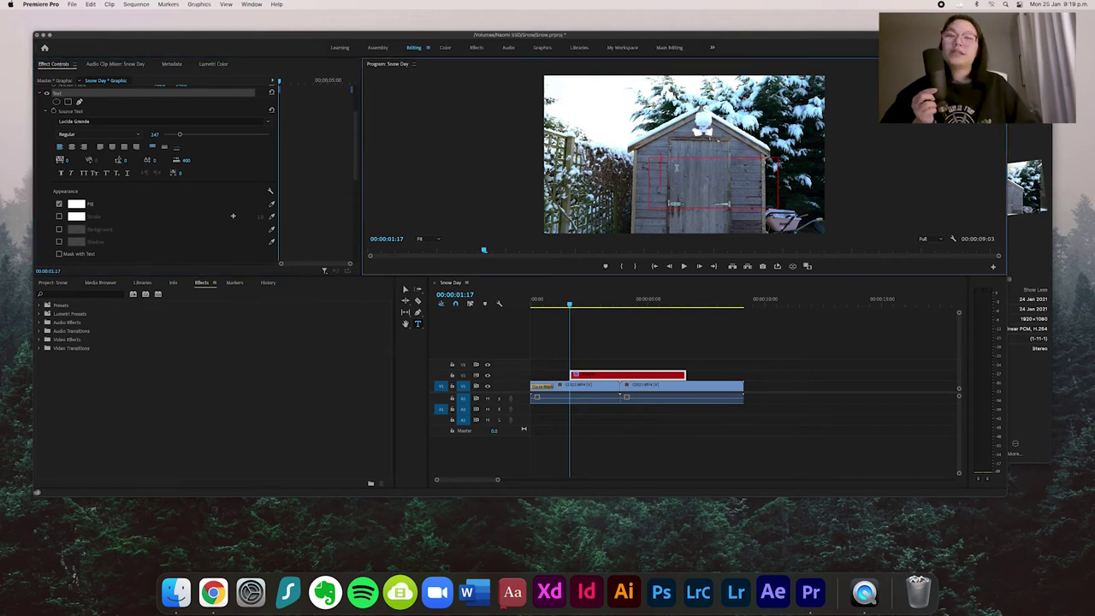
type("S")
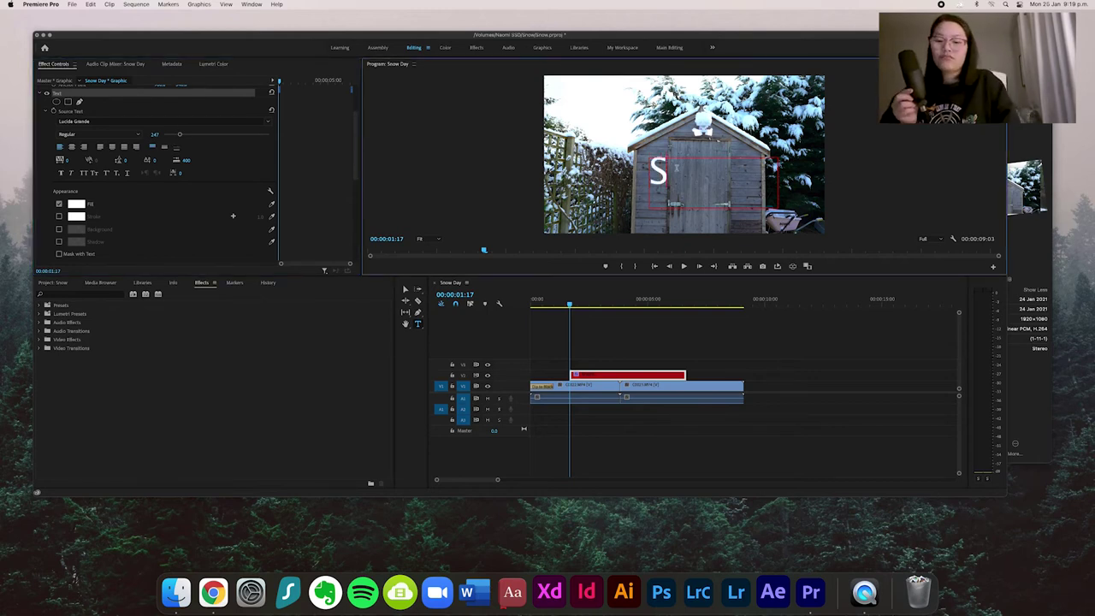
type("now")
left_click(621, 306)
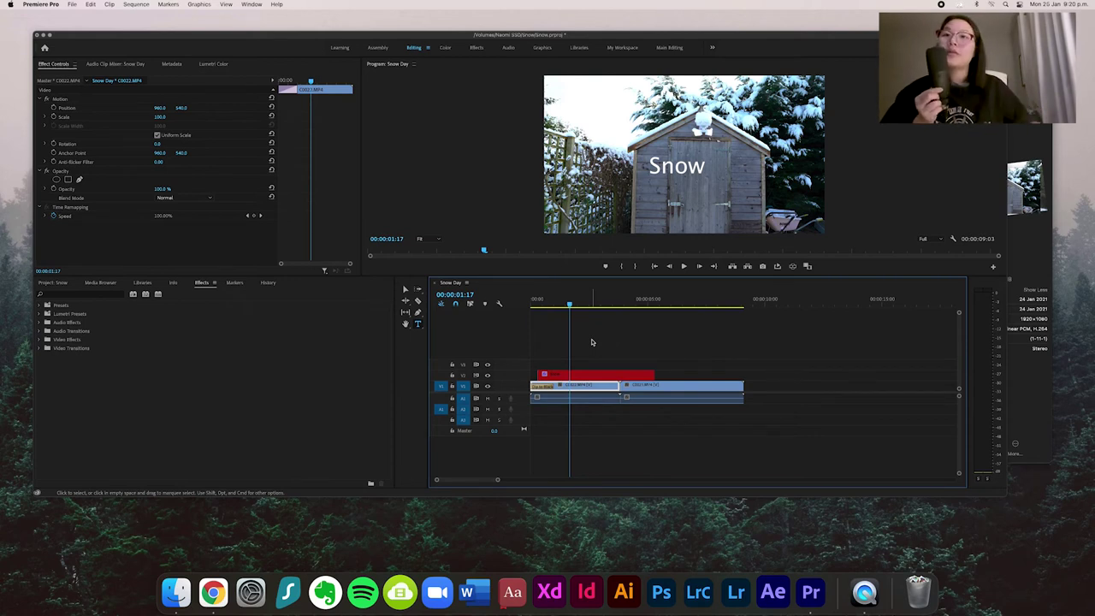
Arrange the tracks so the Snow title stays on V2 above C0022.MP4 on V1
left_click(589, 375)
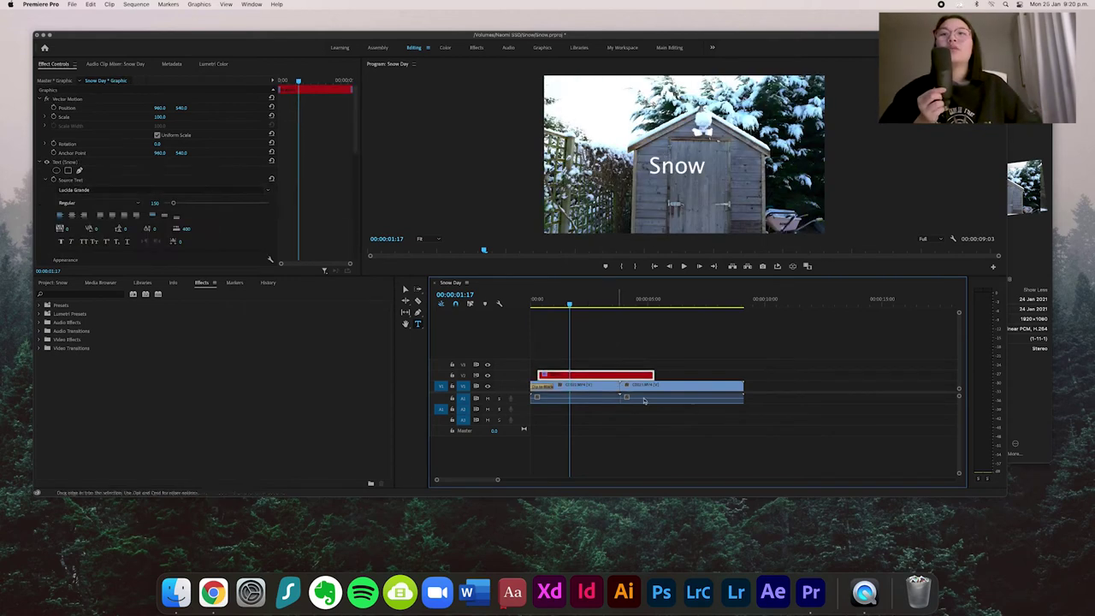
left_click(585, 386)
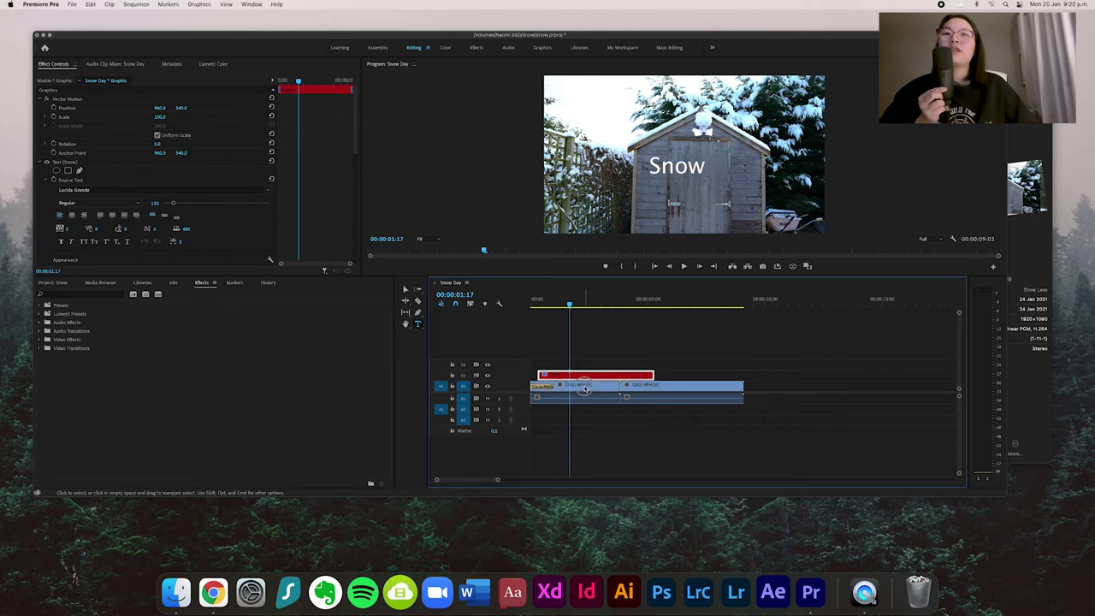
left_click_drag(586, 386, 586, 360)
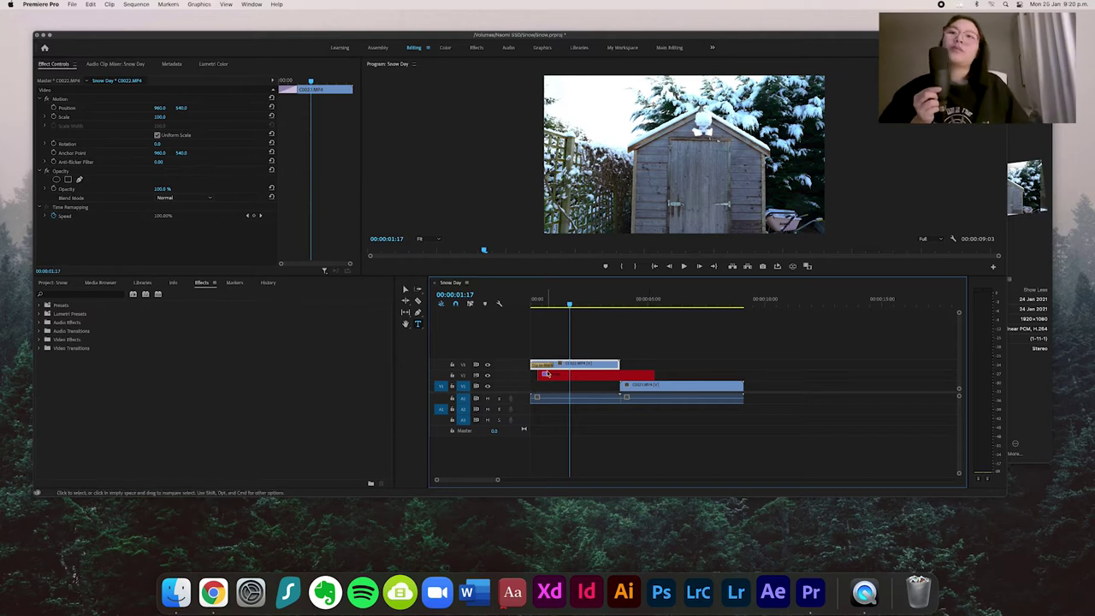
left_click_drag(575, 365, 592, 386)
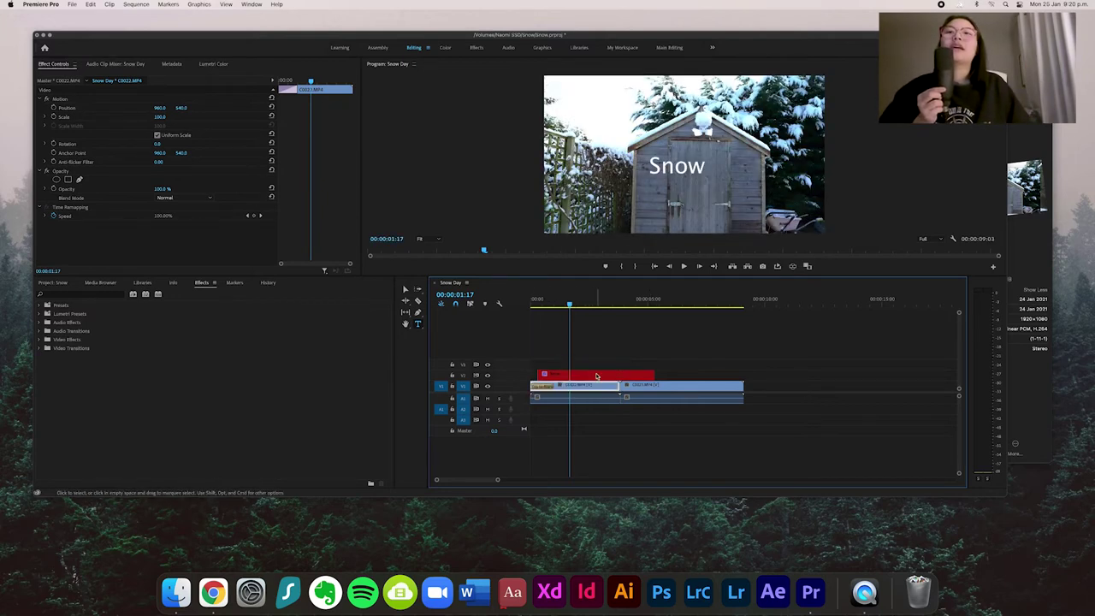
left_click(596, 376)
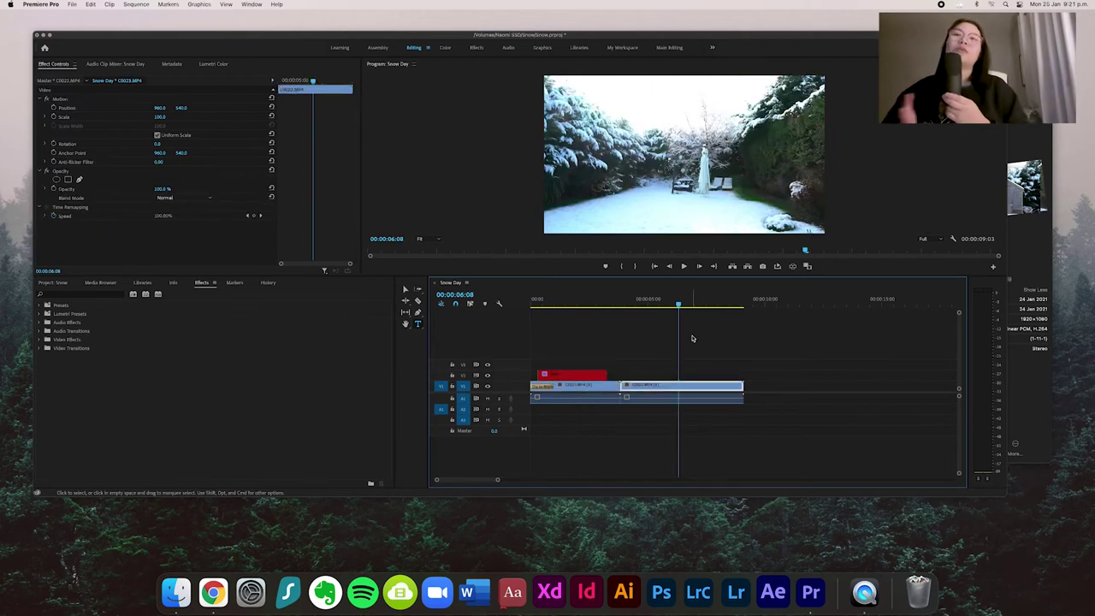
Razor-cut the second clip, delete the middle piece, and ripple-delete the resulting gap
scroll(692, 338, "right", 3)
scroll(577, 379, "left", 3)
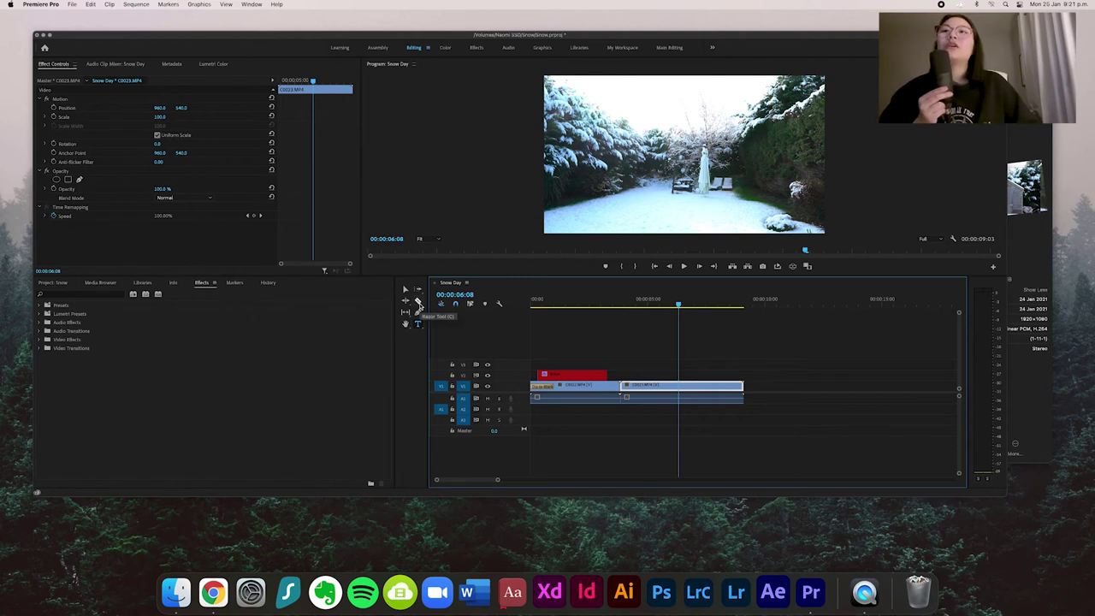
left_click(417, 304)
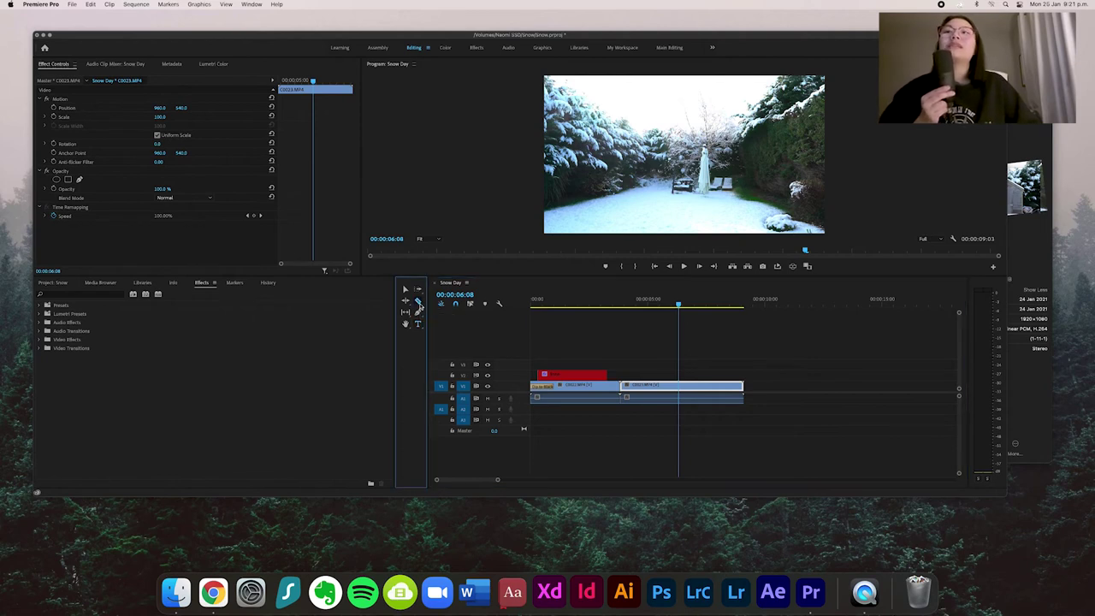
left_click(664, 386)
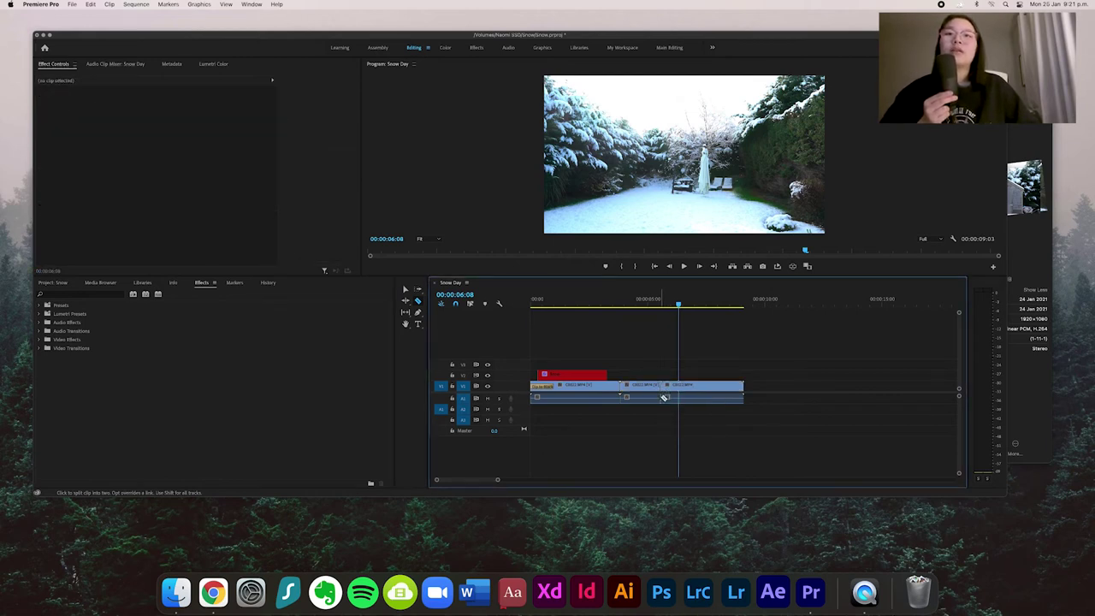
left_click(404, 289)
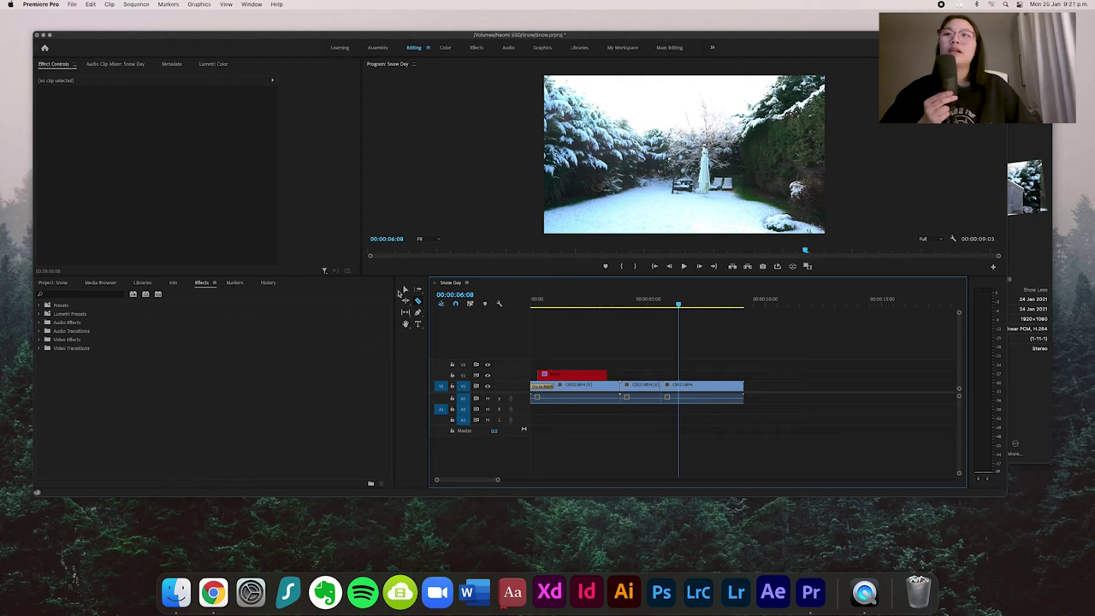
left_click(642, 386)
key("Delete")
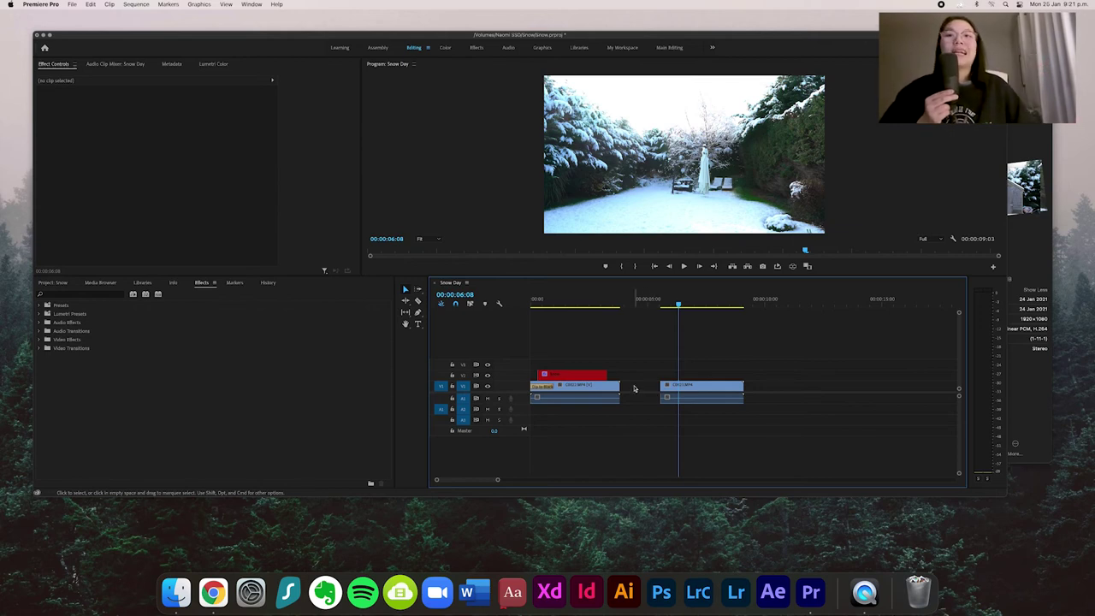
left_click(633, 388)
key("Delete")
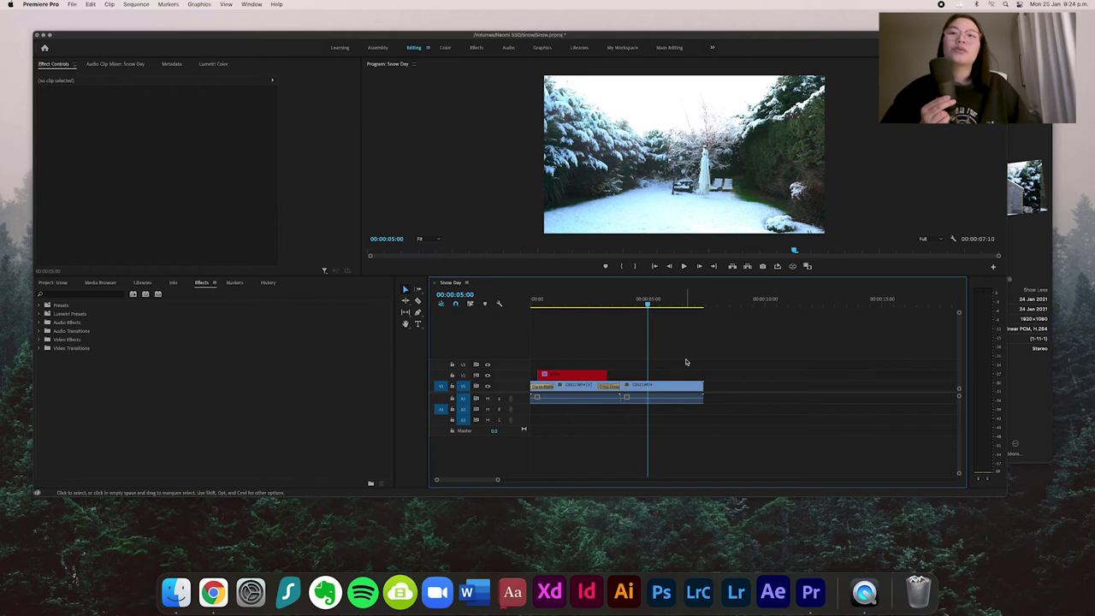
Split the second clip at the playhead with Cmd+K and move its tail later
left_click_drag(687, 360, 697, 415)
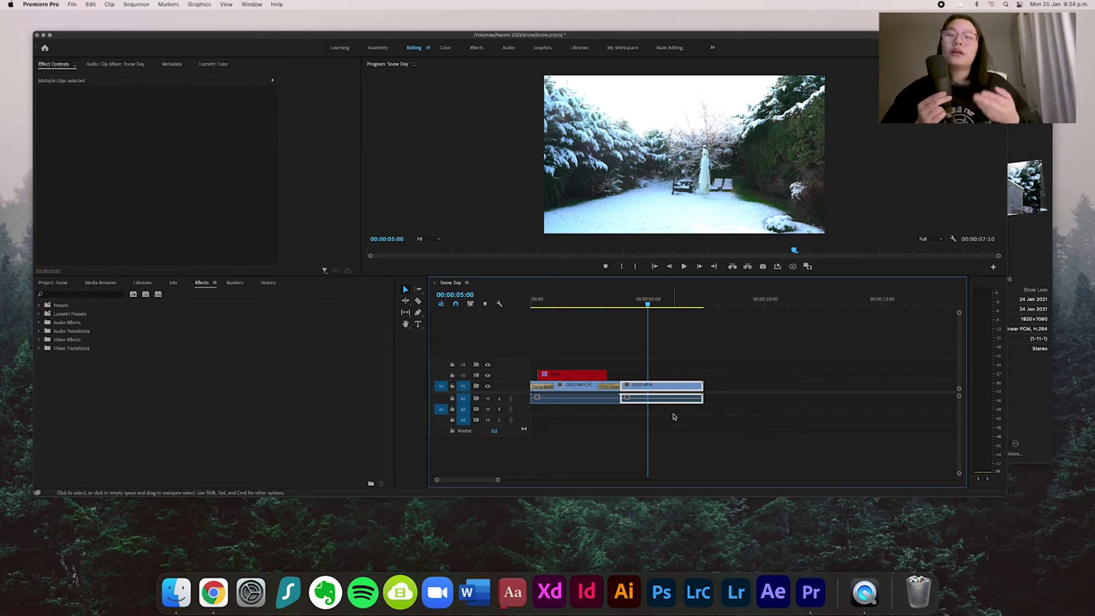
key("super+k")
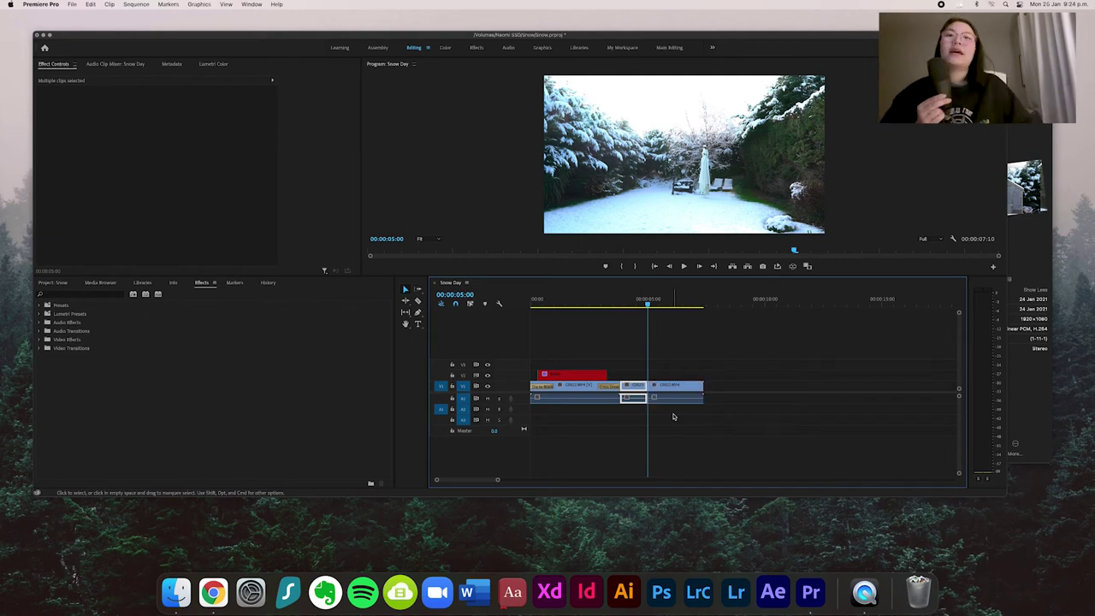
left_click(676, 399)
left_click_drag(676, 390, 721, 390)
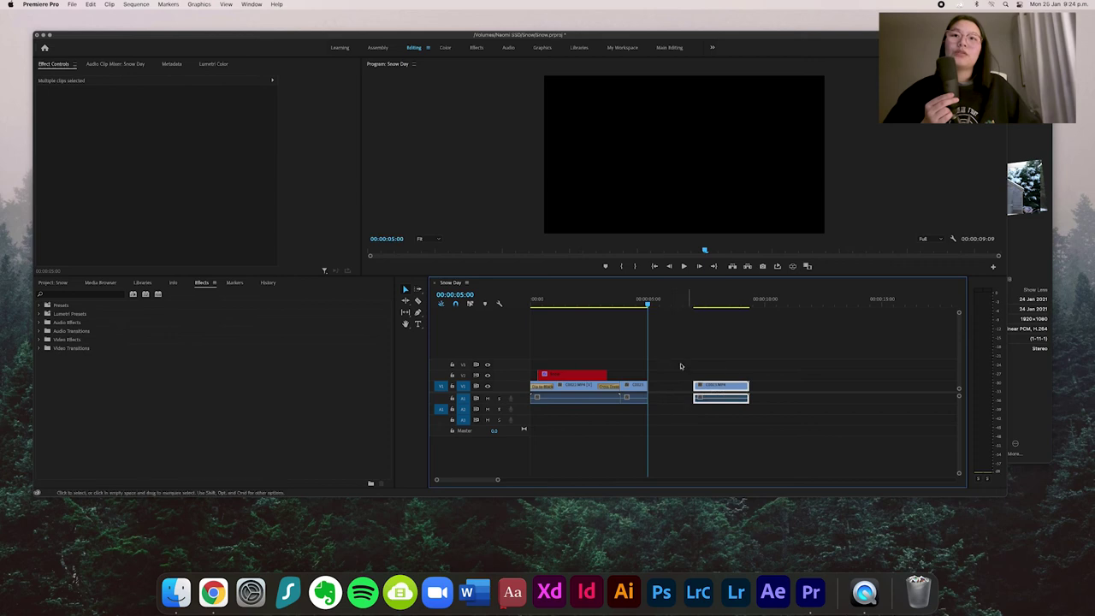
left_click(681, 366)
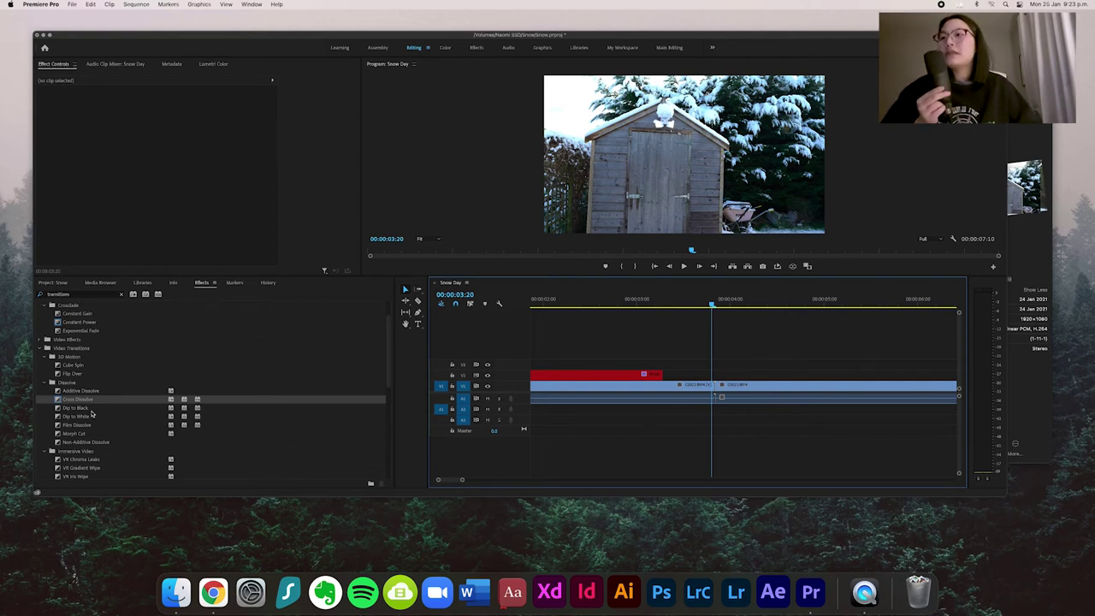
Place a Cross Dissolve on the cut between C0022.MP4 and C0023.MP4 and preview it
scroll(75, 392, "down", 3)
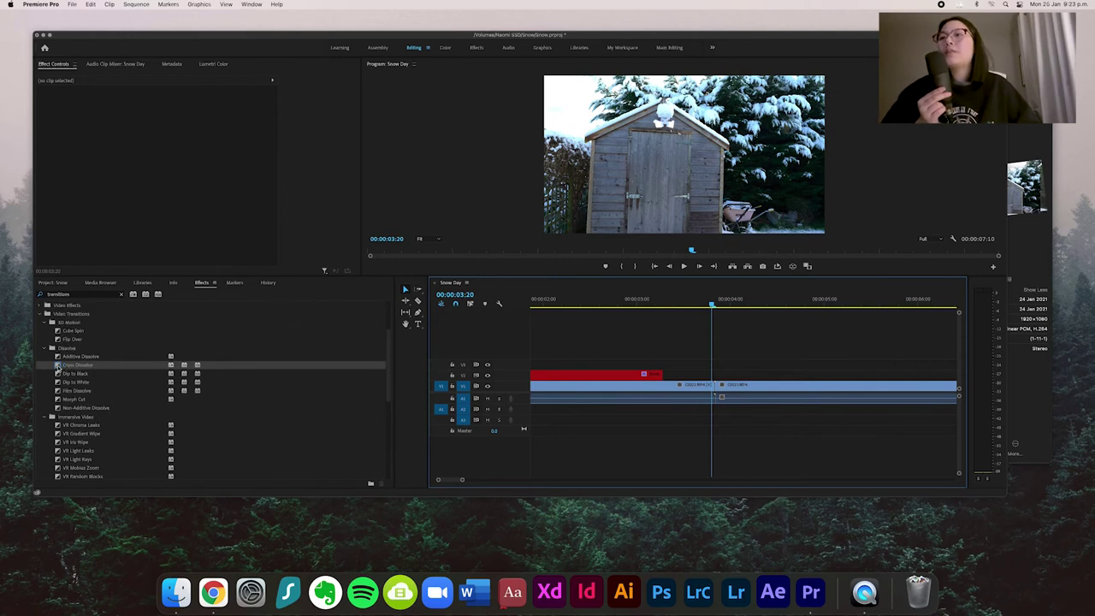
left_click(65, 365)
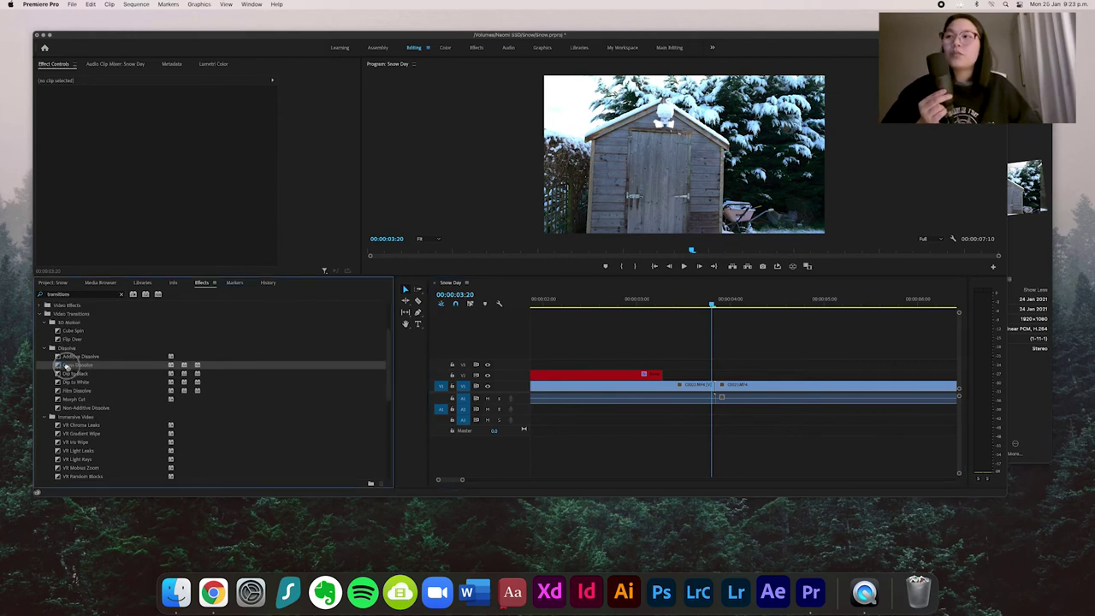
left_click_drag(66, 365, 715, 387)
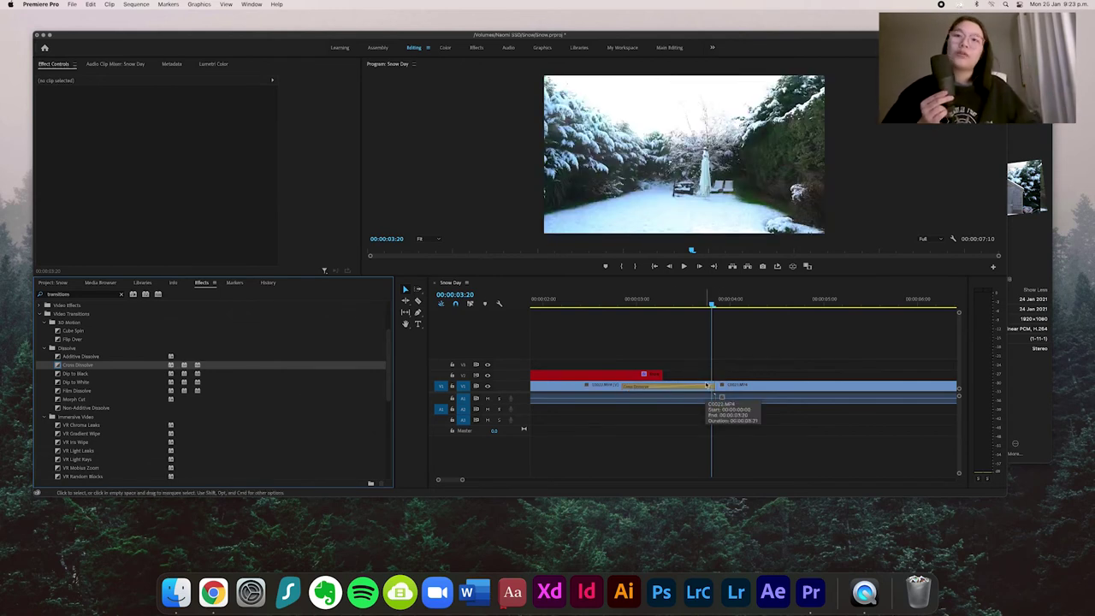
left_click(596, 299)
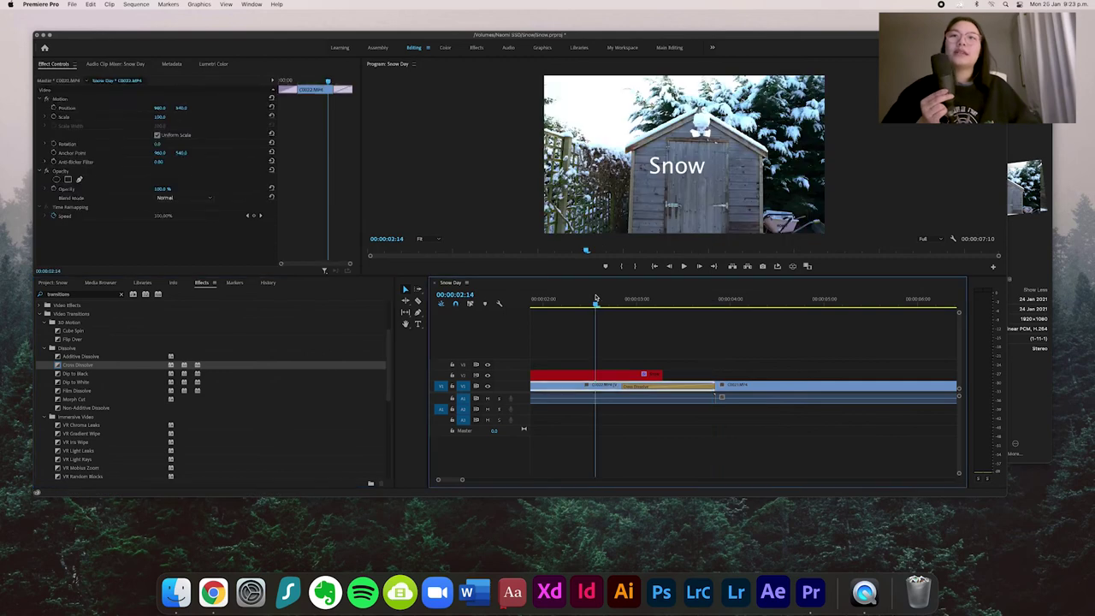
key("space")
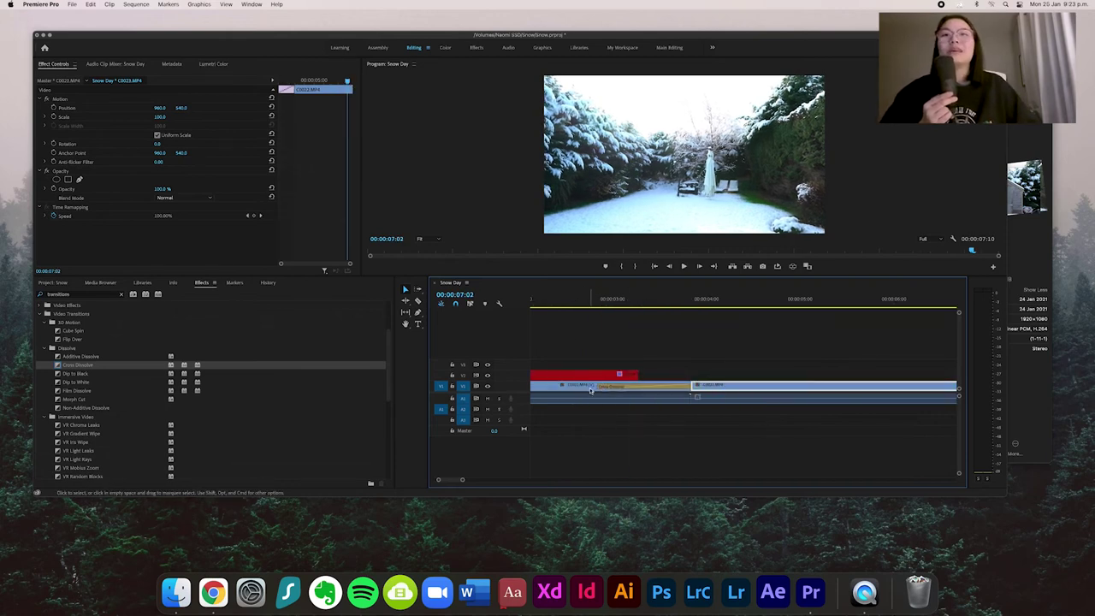
Resize the Cross Dissolve to about 24 frames (00:00:00:24) and play it back
left_click_drag(598, 389, 682, 386)
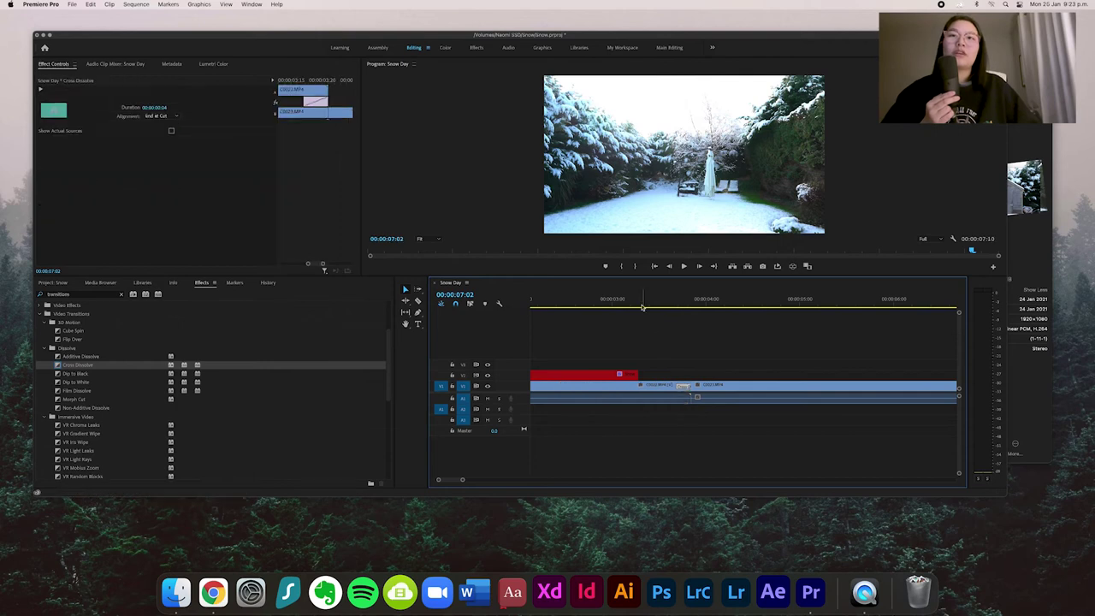
key("space")
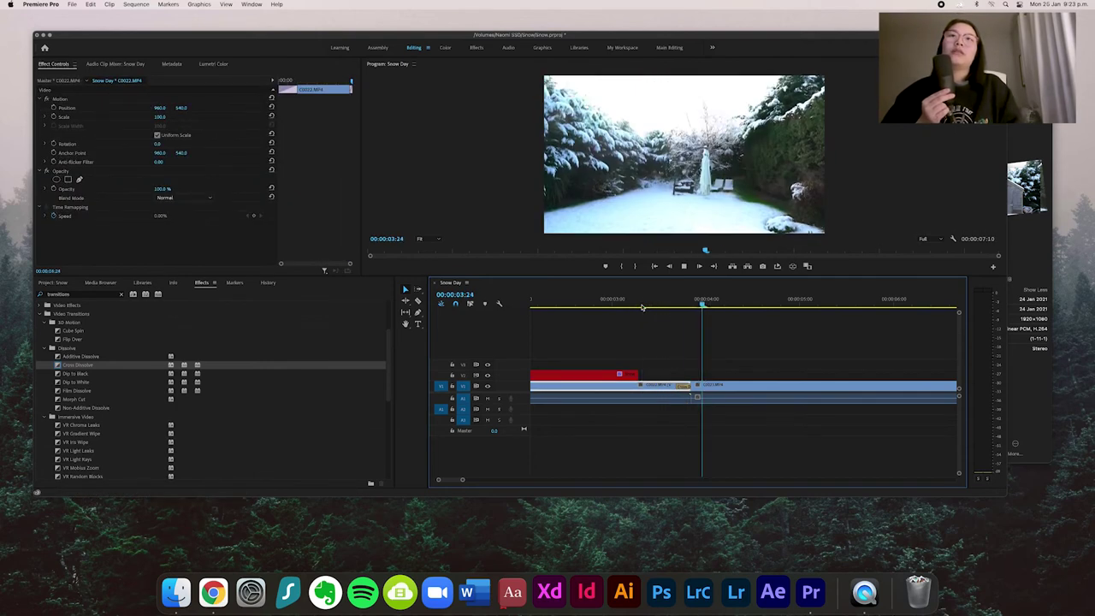
left_click_drag(682, 385, 601, 390)
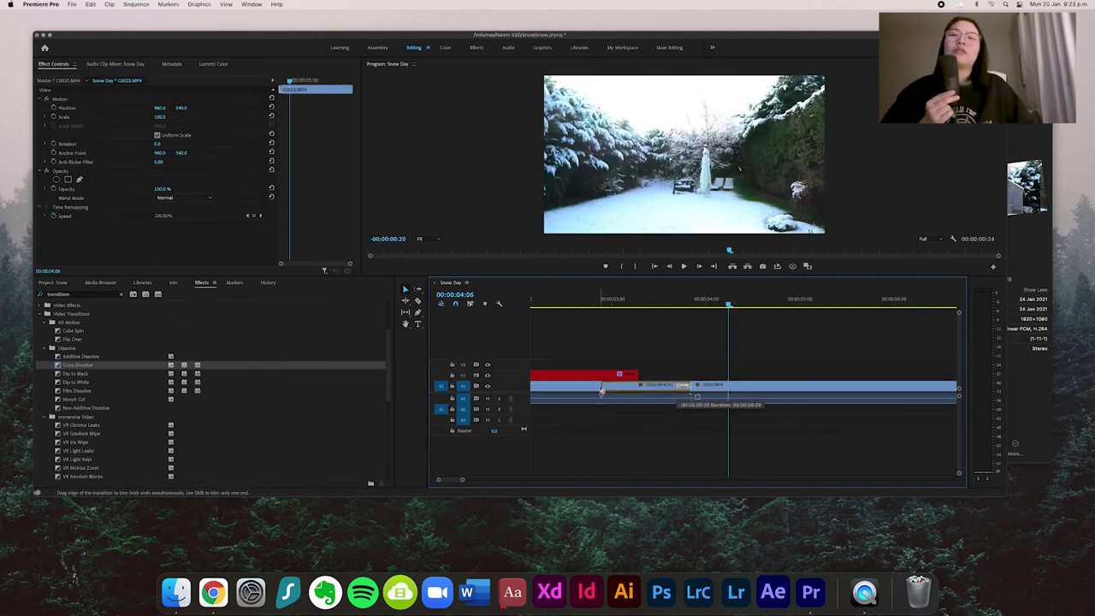
left_click(599, 307)
key("space")
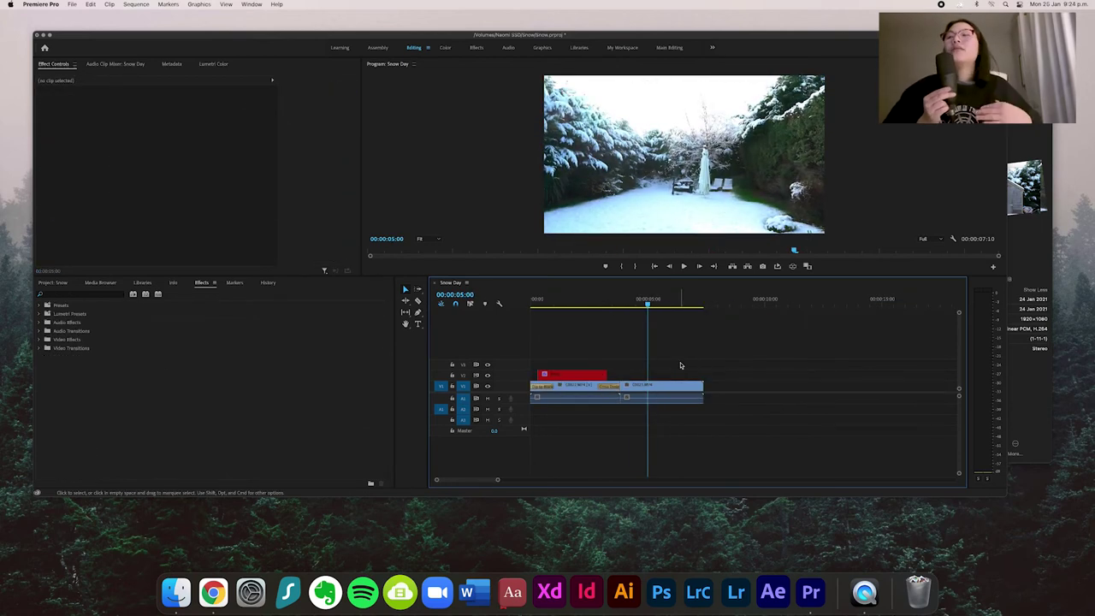
Place Dip to Black at the end of C0023.MP4 and play the sequence from the start
type("dip")
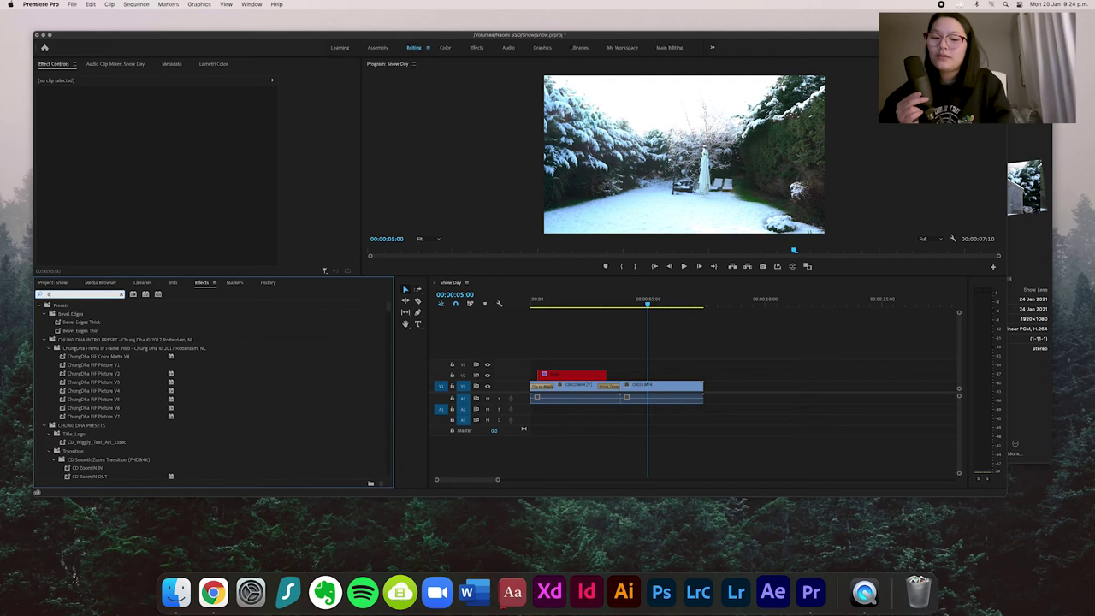
left_click_drag(75, 365, 698, 386)
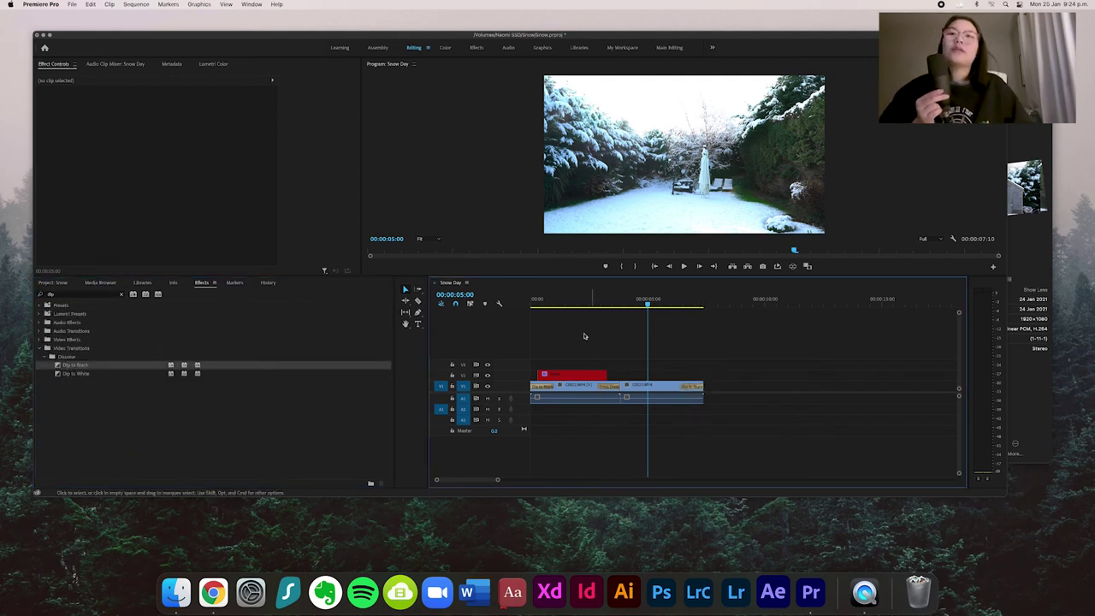
key("Home")
key("space")
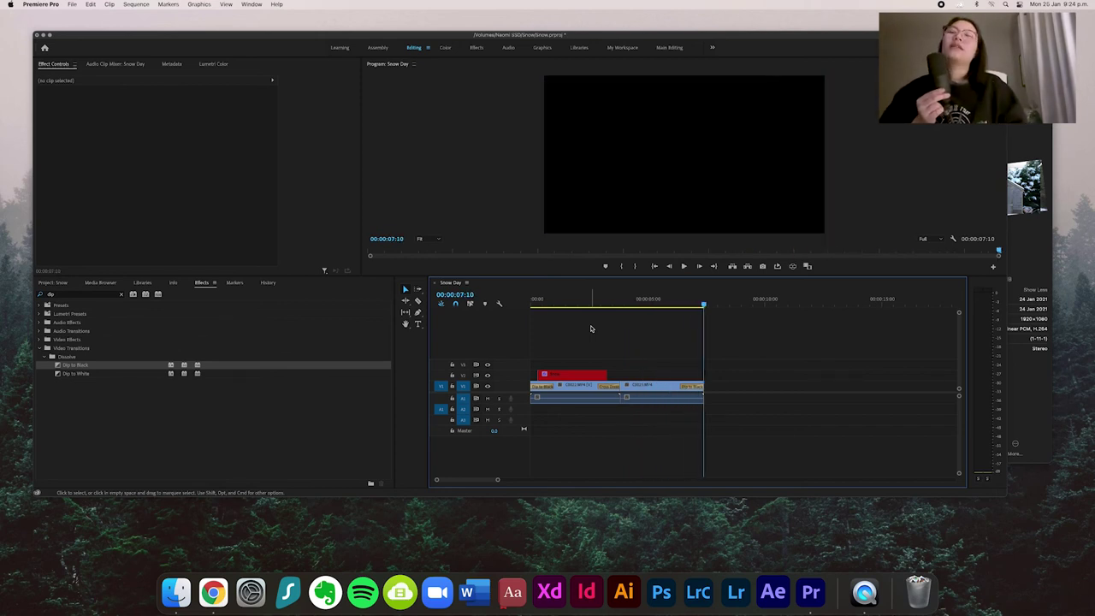
left_click(640, 299)
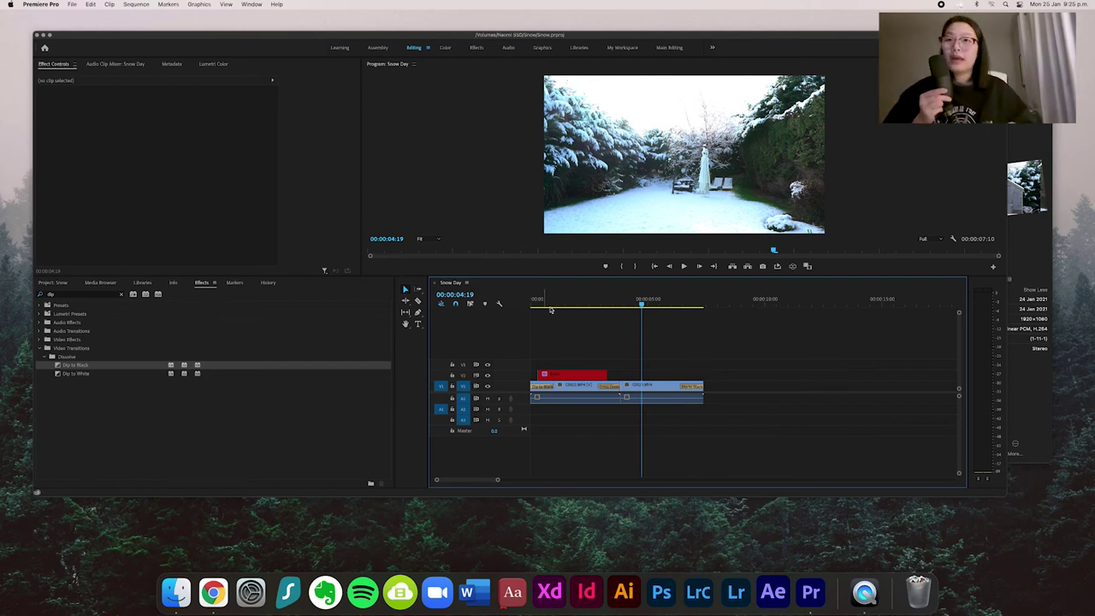
Play the end of the sequence to check the fade out
key("space")
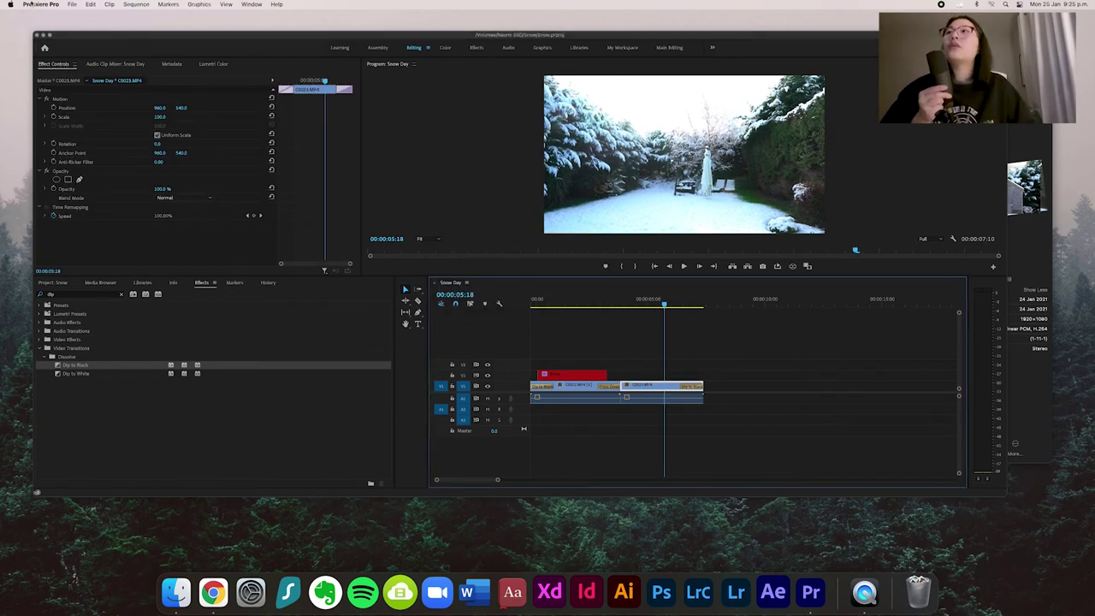
left_click(72, 4)
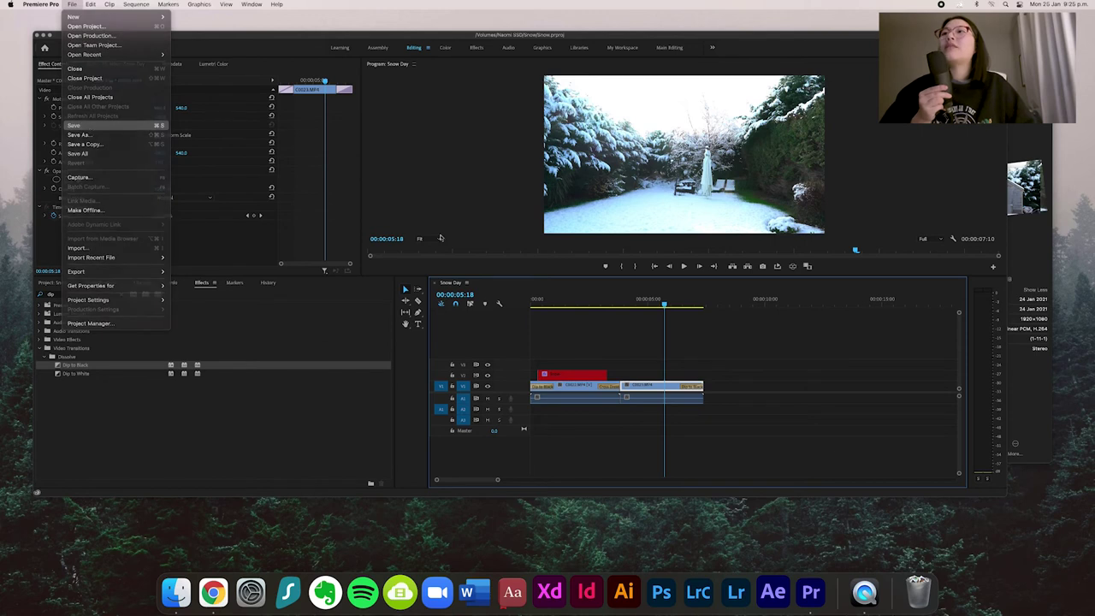
left_click(85, 125)
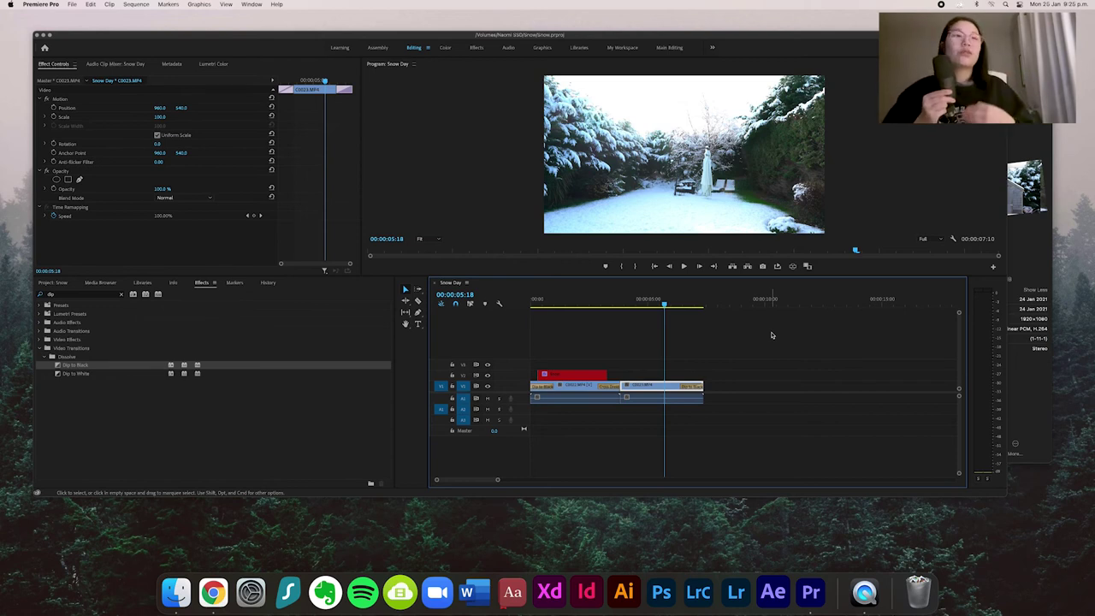
Open the Export Settings for the Snow Day sequence via File > Export > Media
left_click(74, 5)
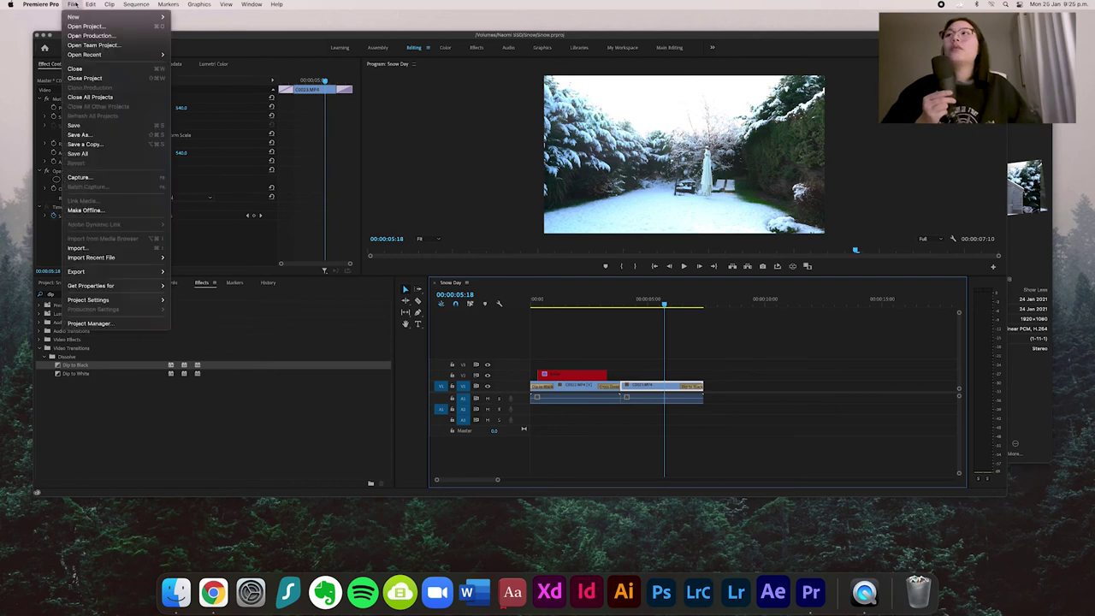
mouse_move(128, 285)
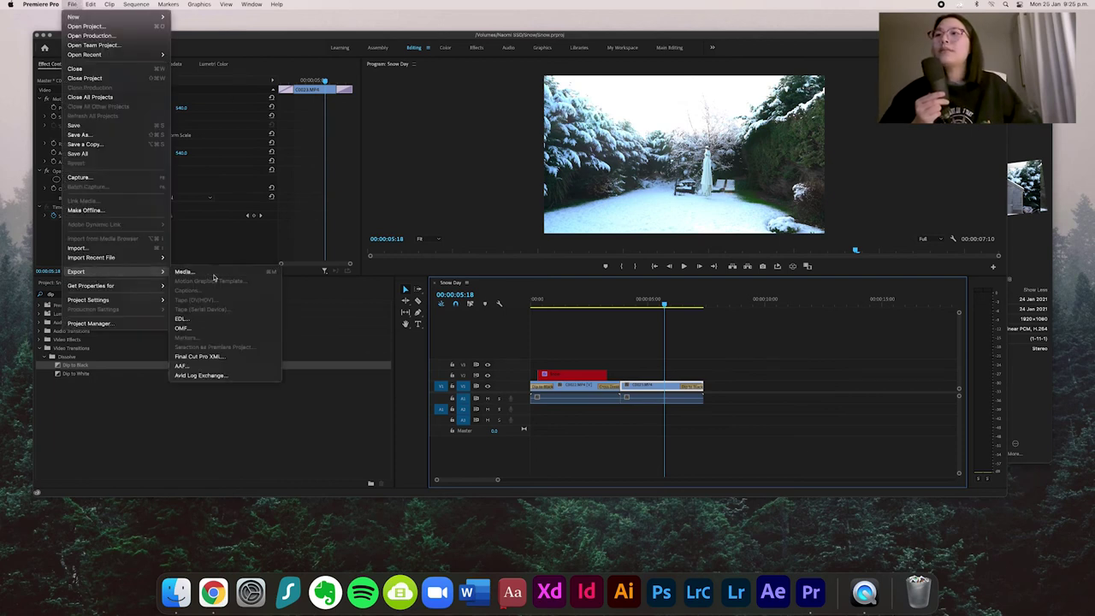
left_click(214, 276)
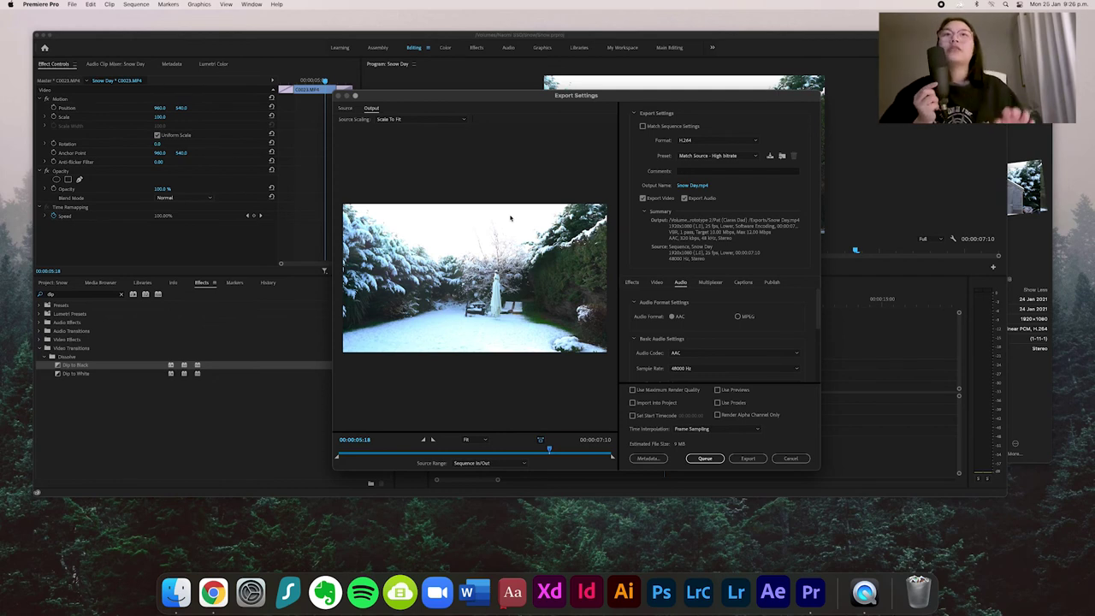
Keep the export format on H.264
left_click(695, 144)
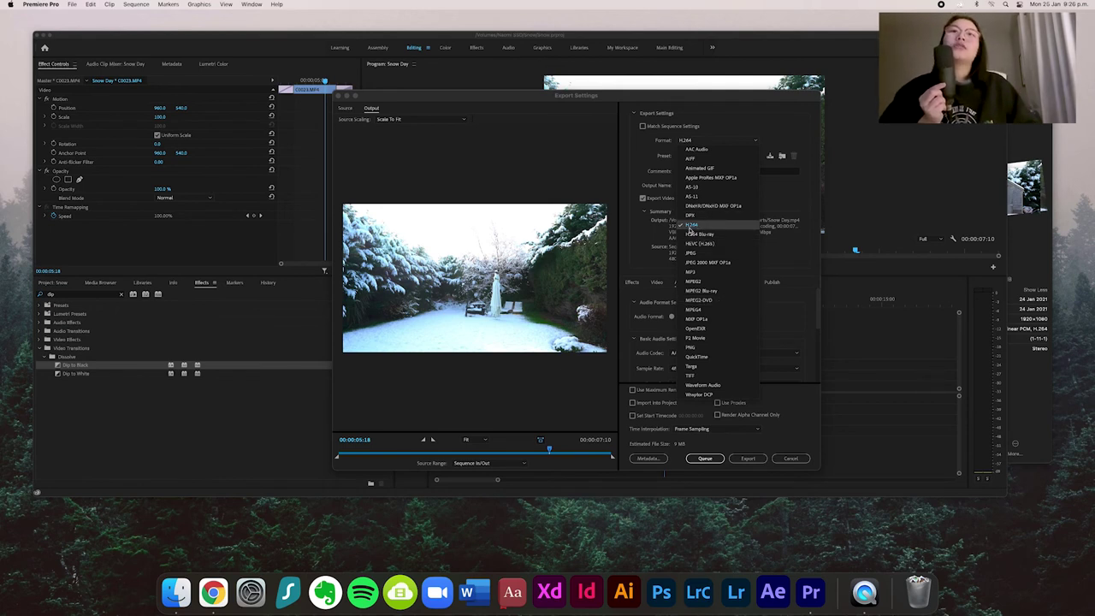
left_click(727, 224)
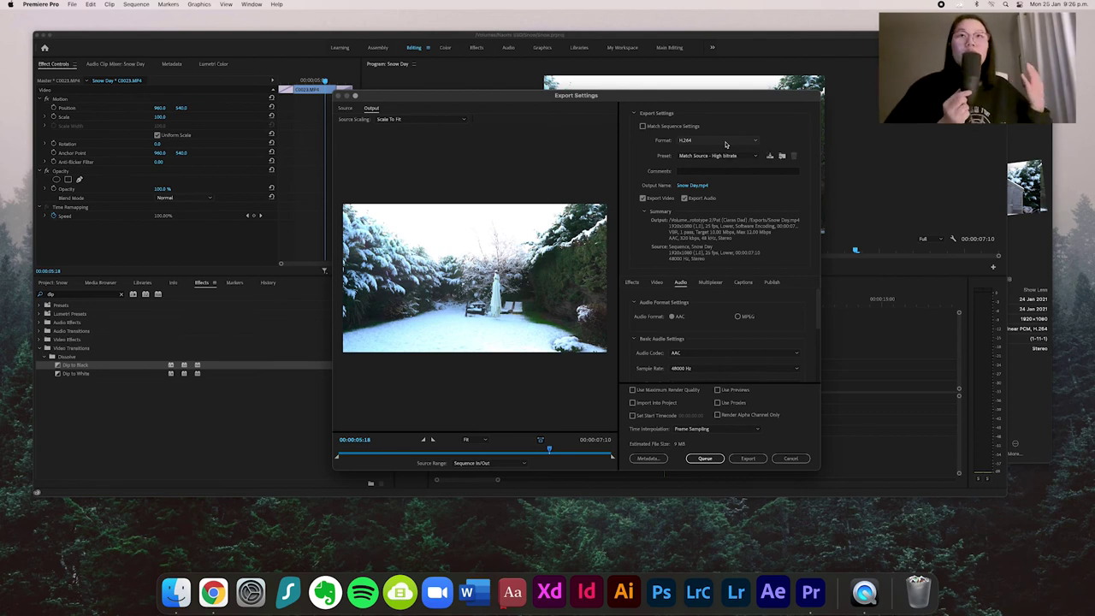
left_click(725, 142)
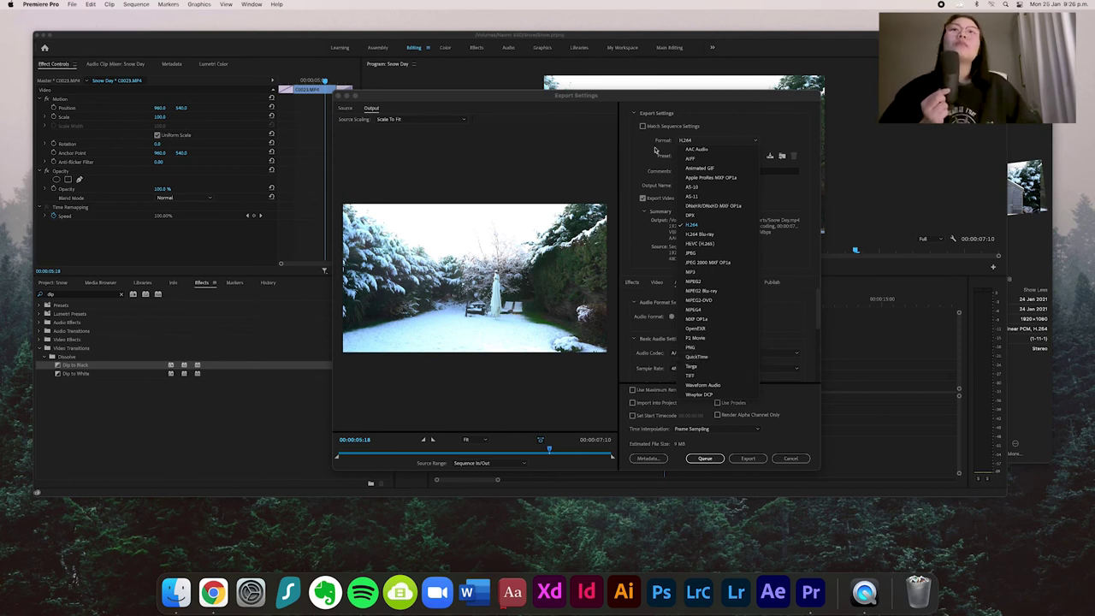
left_click(726, 130)
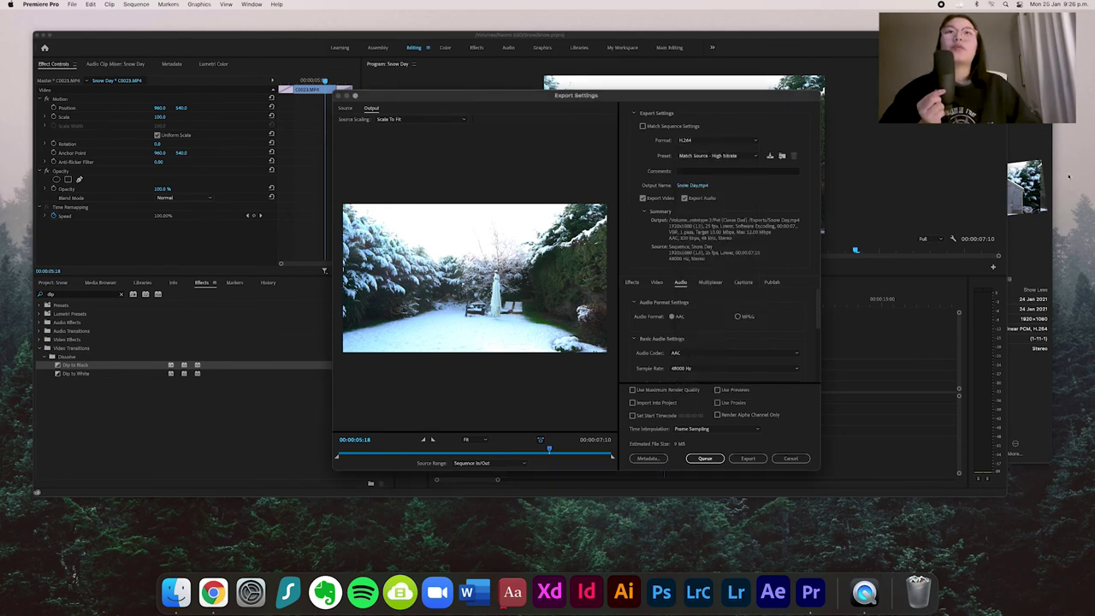
Set the export preset to Match Source - High bitrate
left_click(682, 155)
left_click(677, 155)
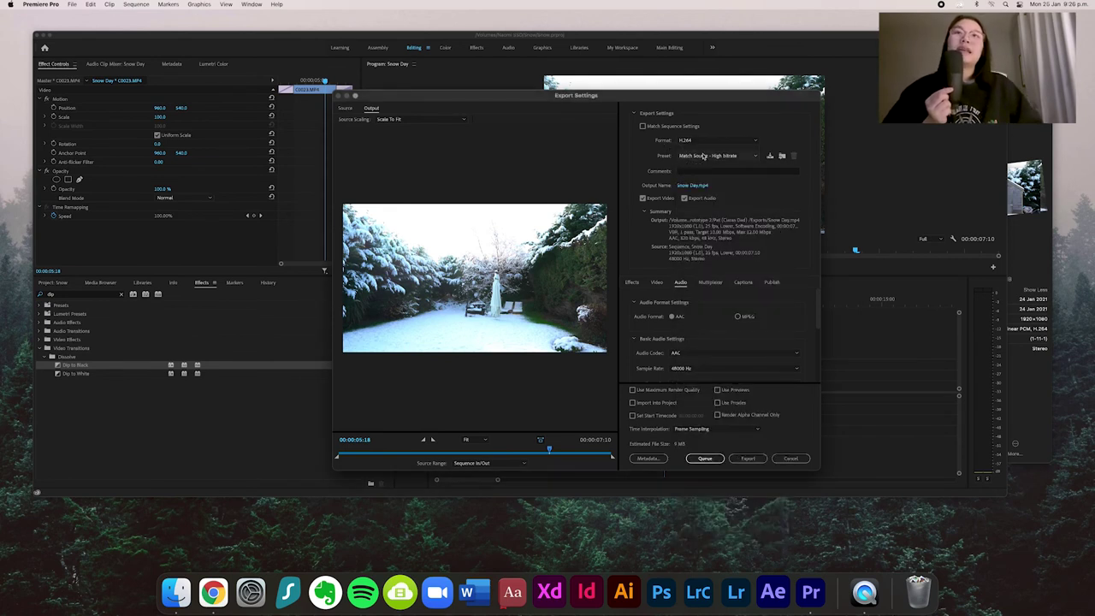
left_click(703, 155)
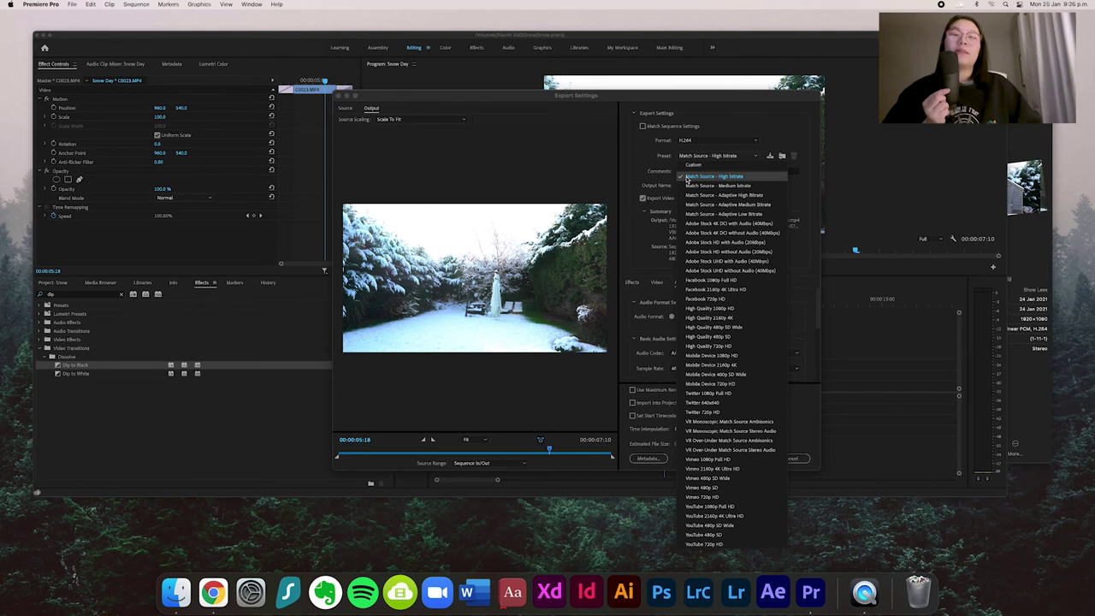
left_click(750, 177)
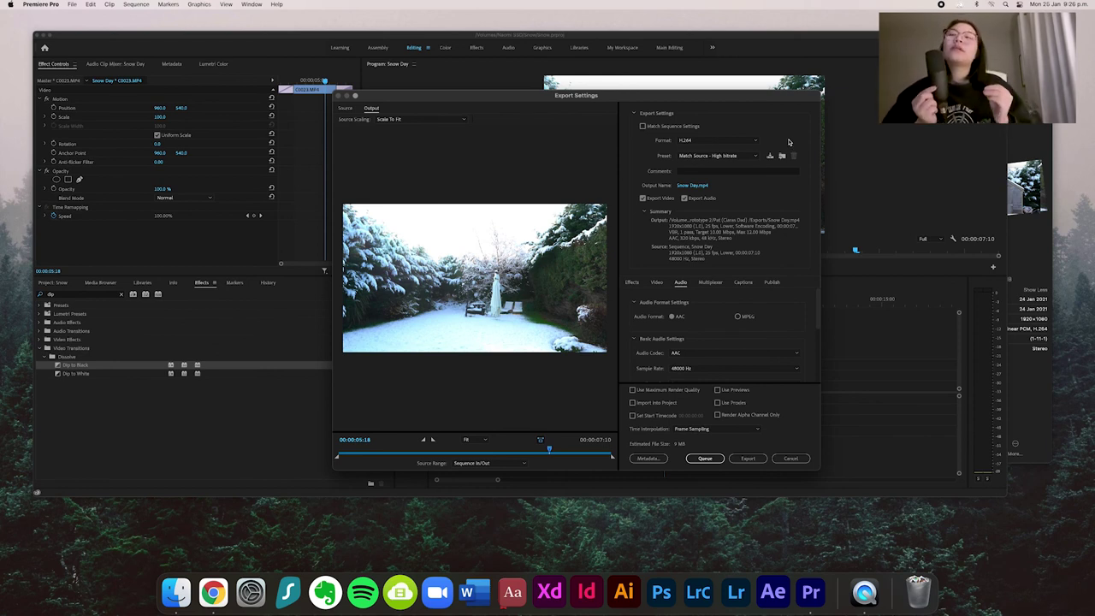
left_click(724, 156)
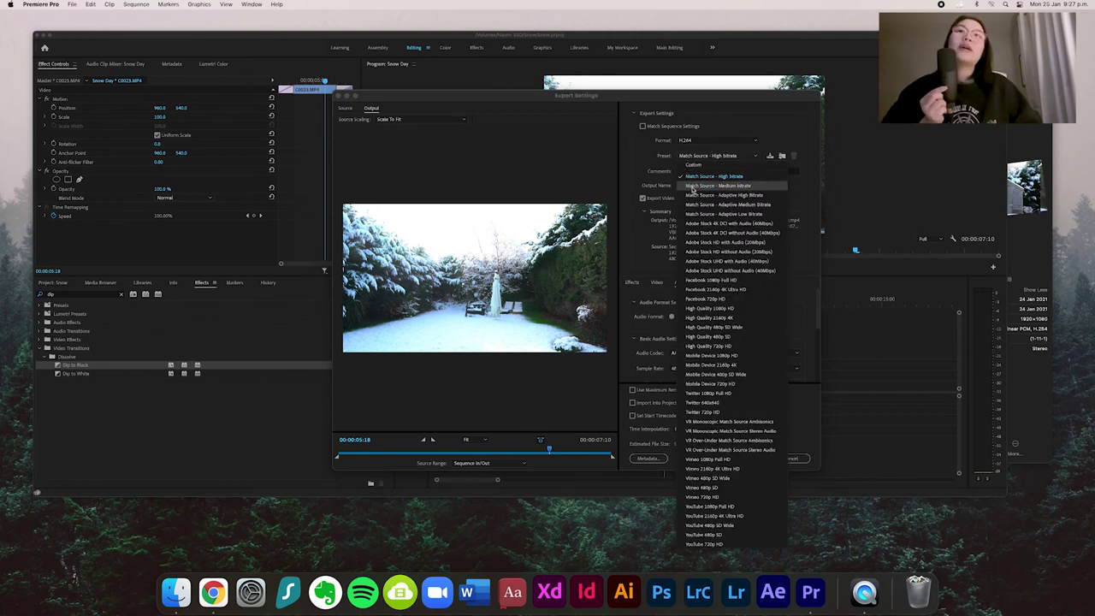
left_click(723, 187)
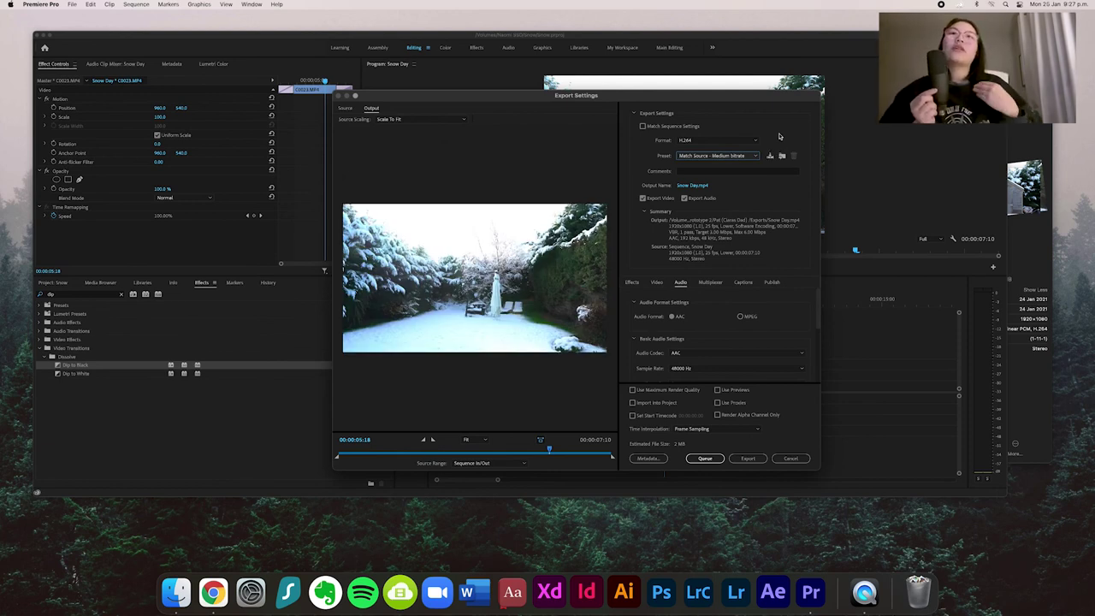
left_click(717, 154)
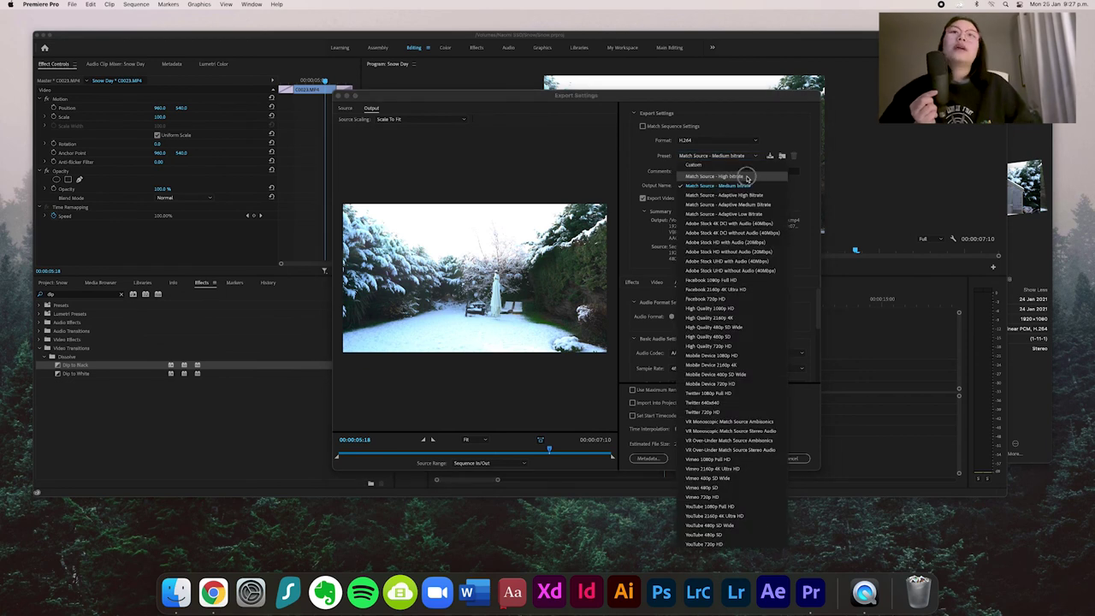
left_click(718, 176)
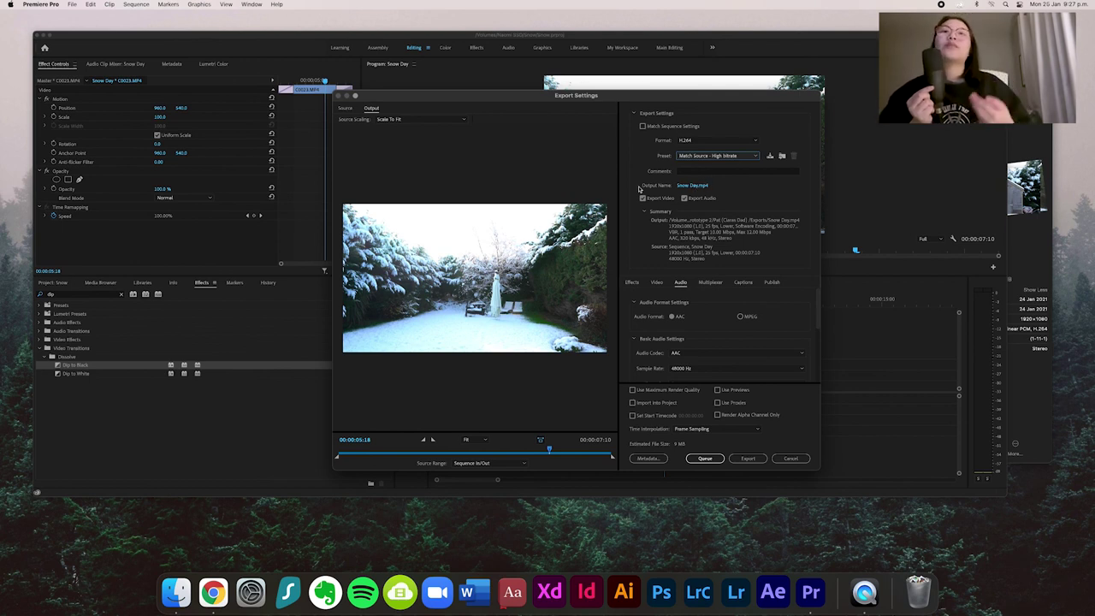
Name the output 'Snow Day Export.mp4' and save it in the Snow folder on the external drive
left_click(695, 189)
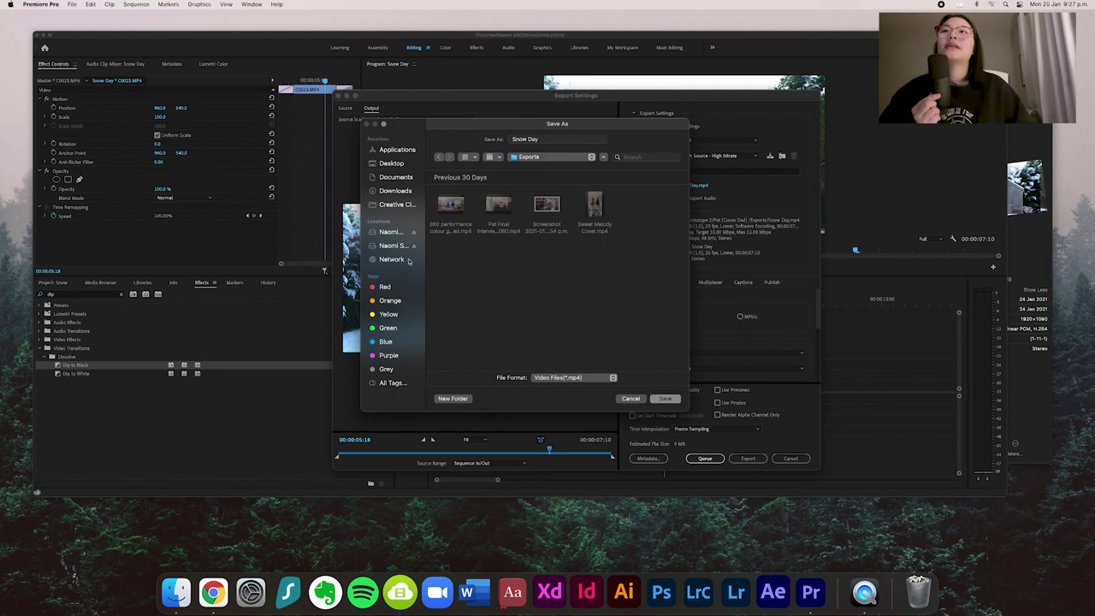
left_click(400, 245)
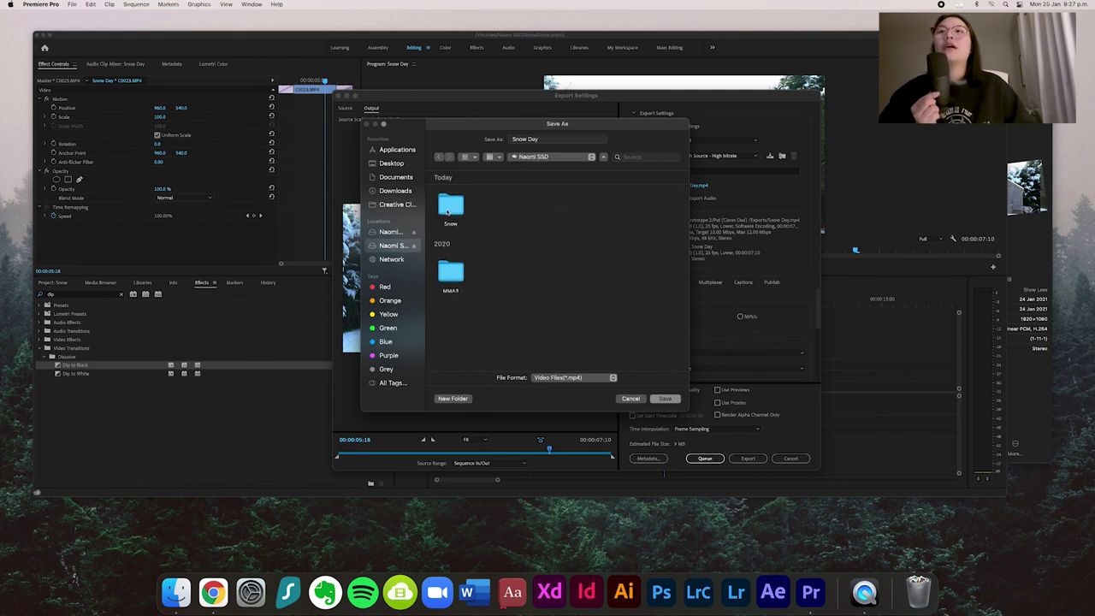
double_click(449, 207)
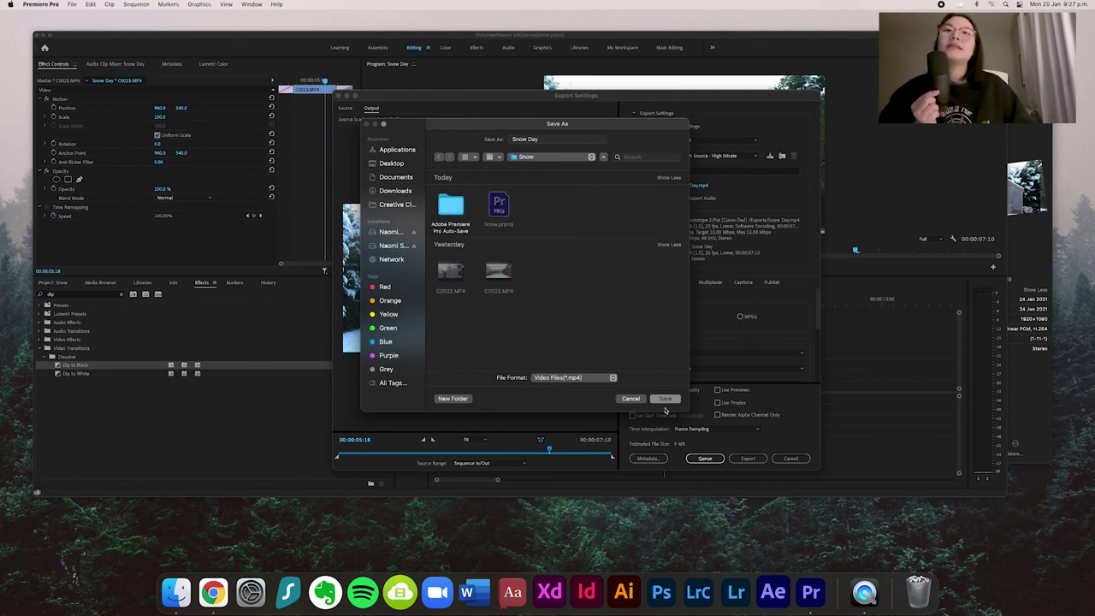
left_click(575, 140)
type("Export")
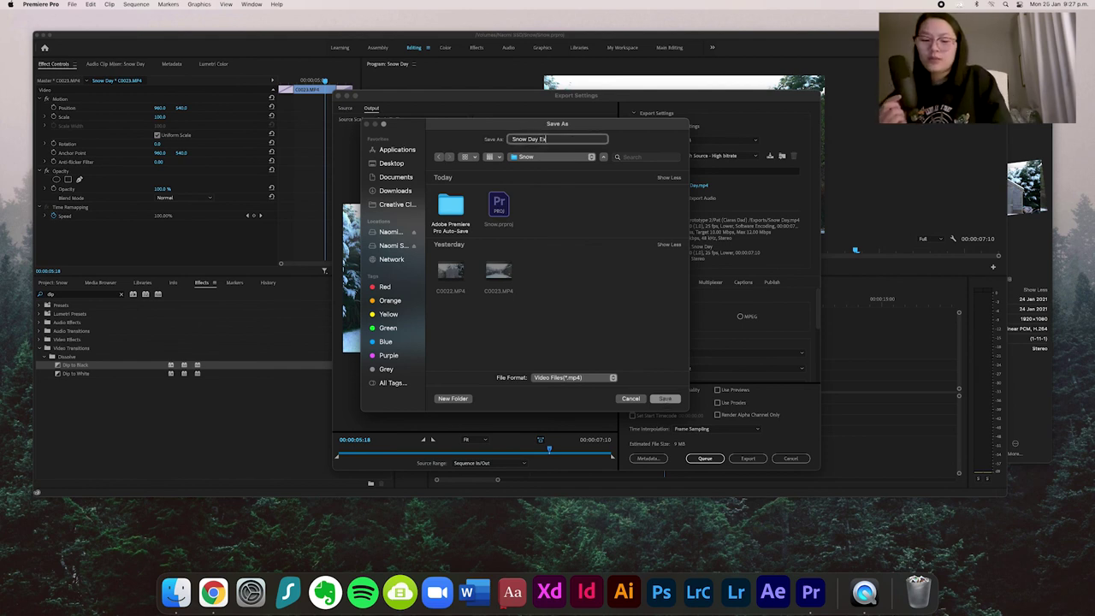
left_click(670, 399)
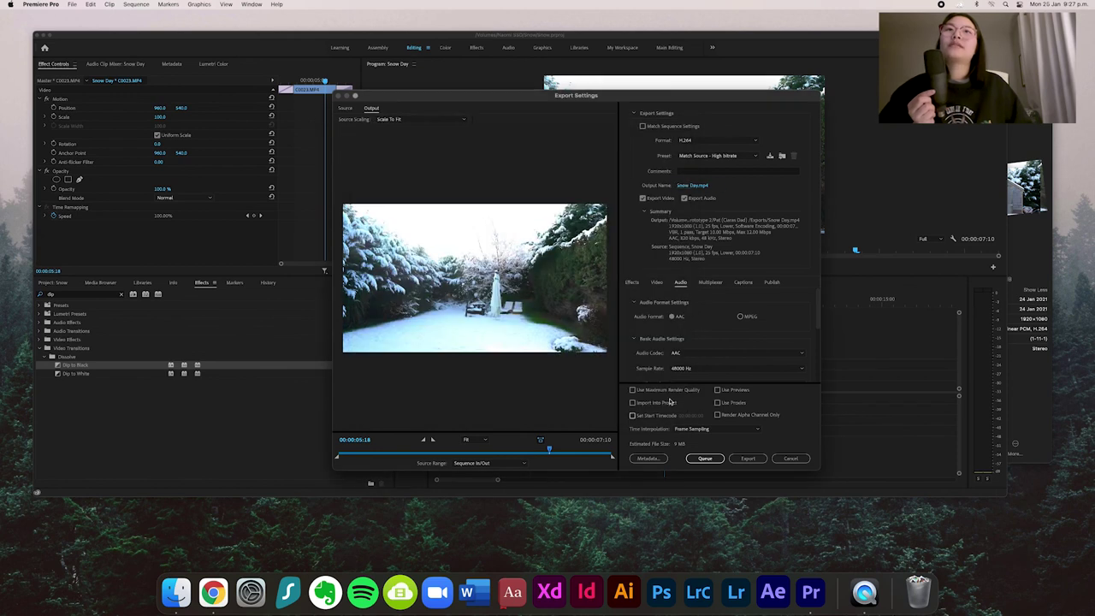
Start encoding the Snow Day sequence to the MP4 file
left_click(743, 464)
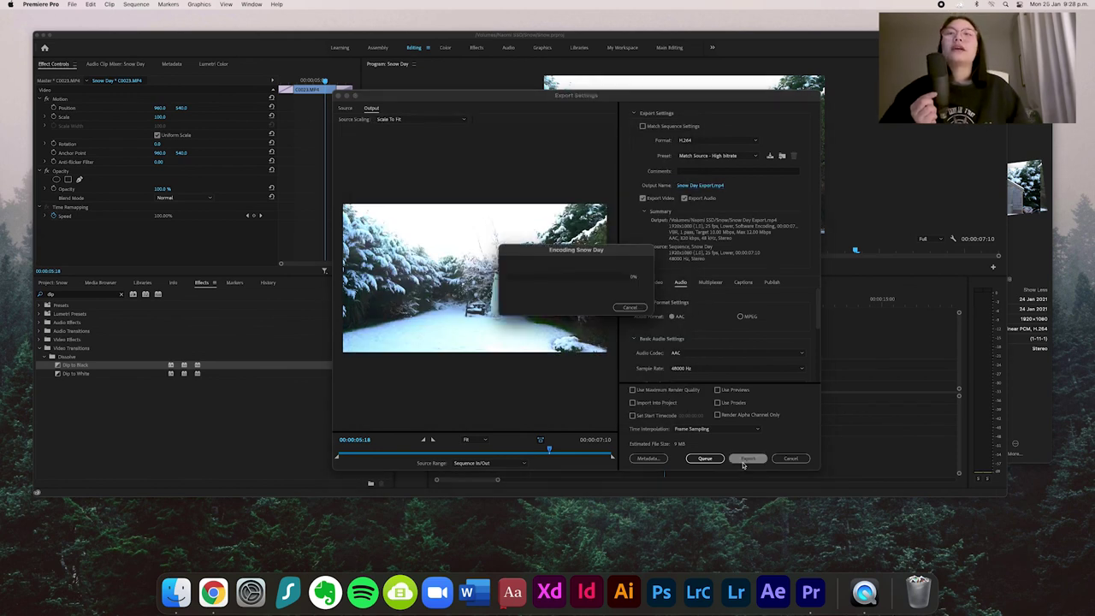